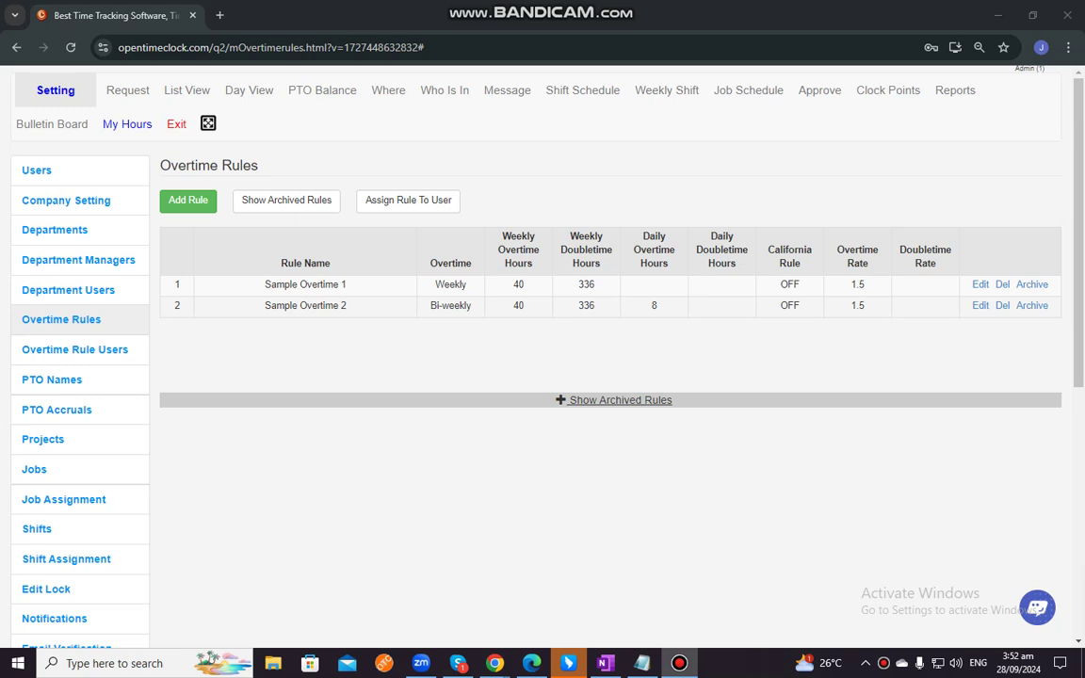
triple_click(1030, 69)
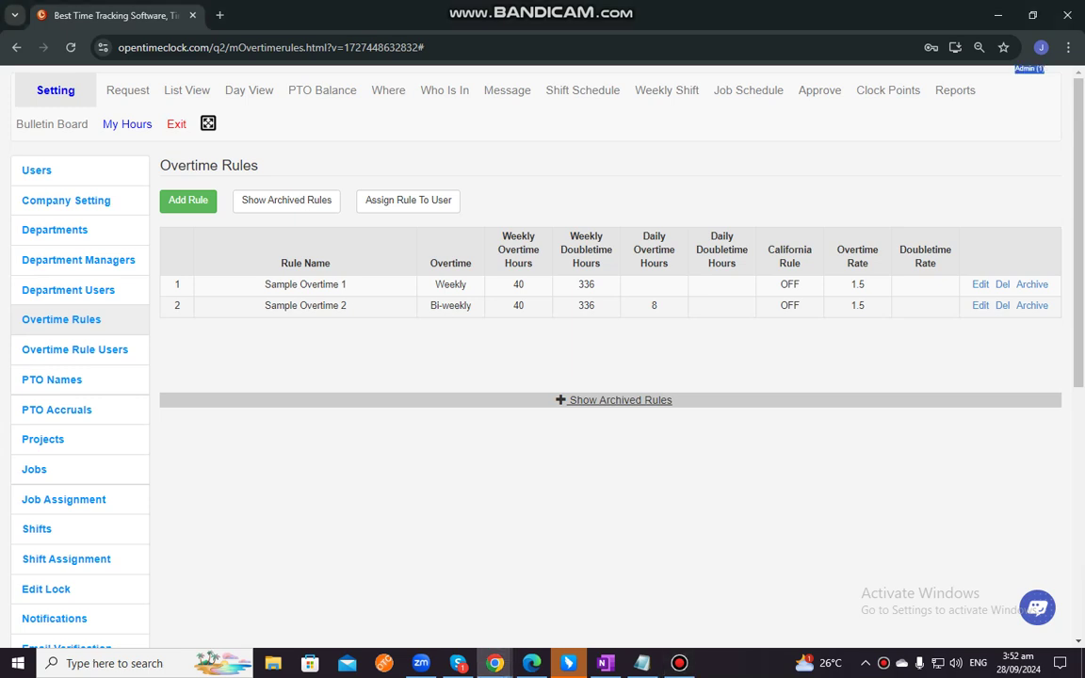
left_click(1030, 113)
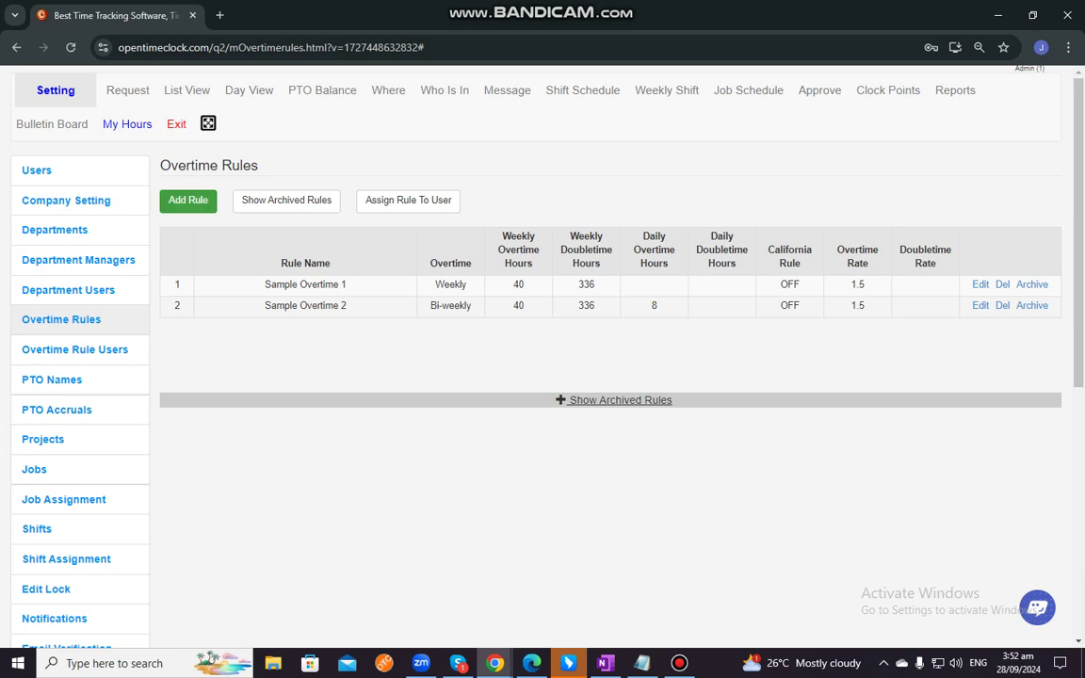
Step: Start a new overtime rule and name it Sample Overtime 3
left_click(187, 200)
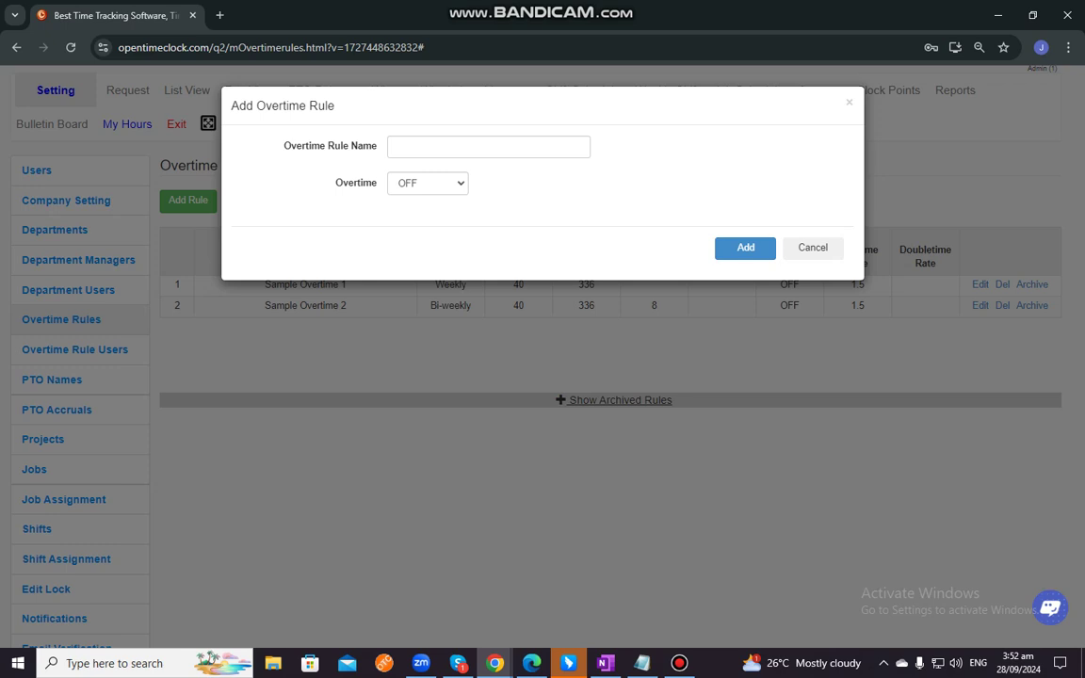
left_click(429, 146)
left_click(509, 235)
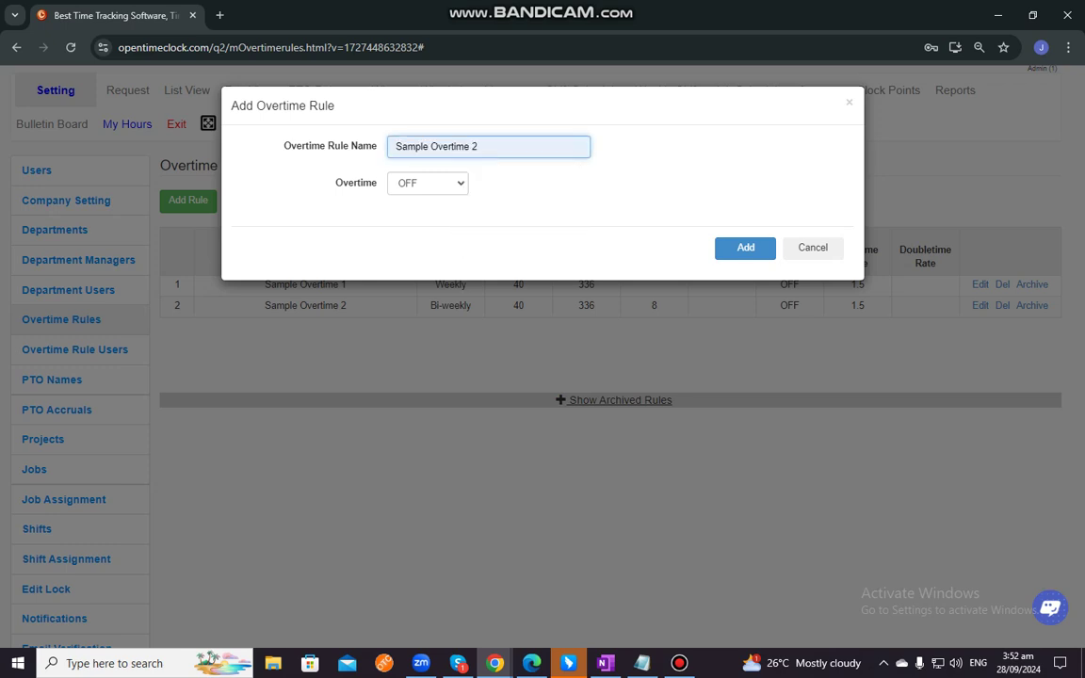
key("BackSpace")
type("3")
Step: Set the new rule's overtime period to Weekly, trying Bi-weekly for comparison
left_click(427, 183)
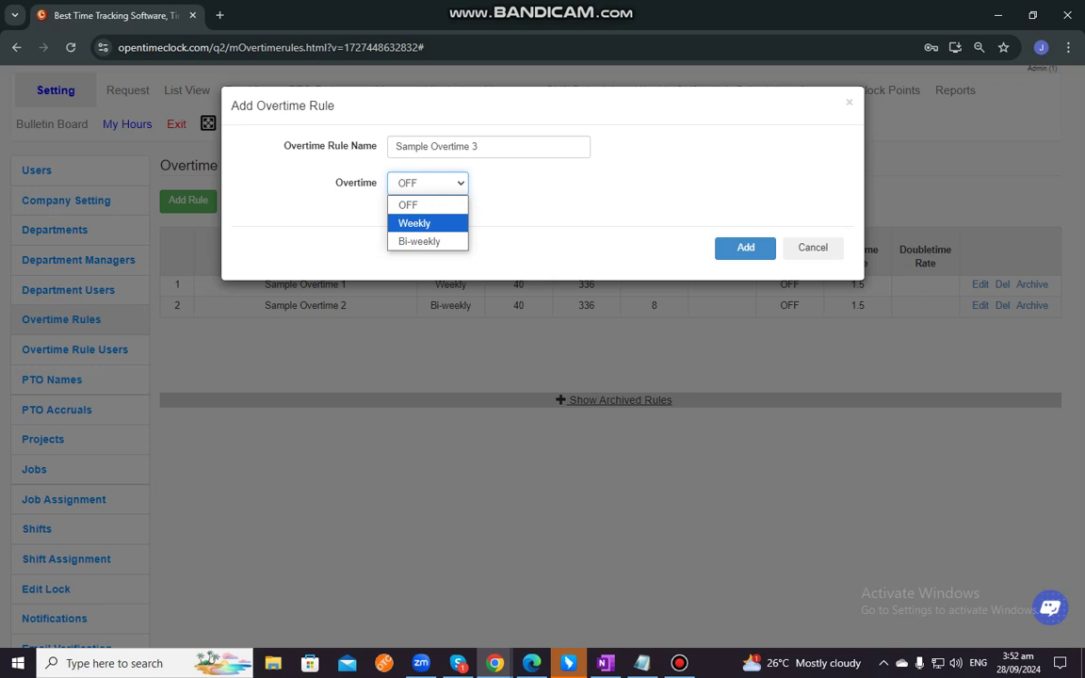
left_click(414, 223)
left_click(428, 183)
left_click(415, 237)
left_click(428, 182)
left_click(415, 223)
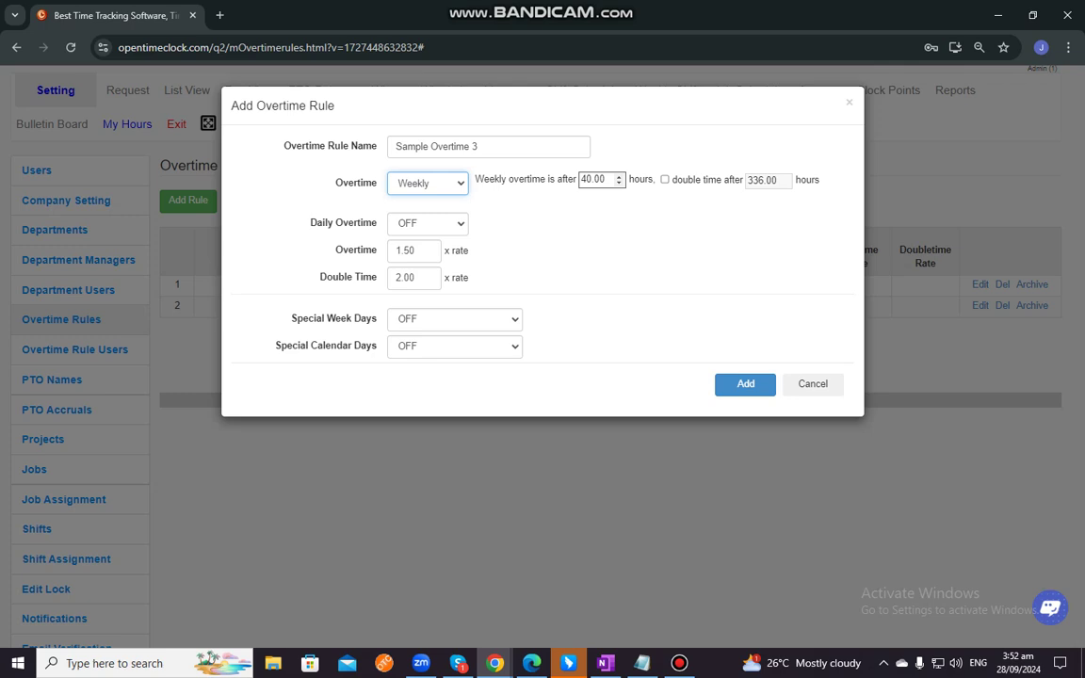
Step: Enable weekly double time for the rule with the 336-hour threshold
left_click(665, 180)
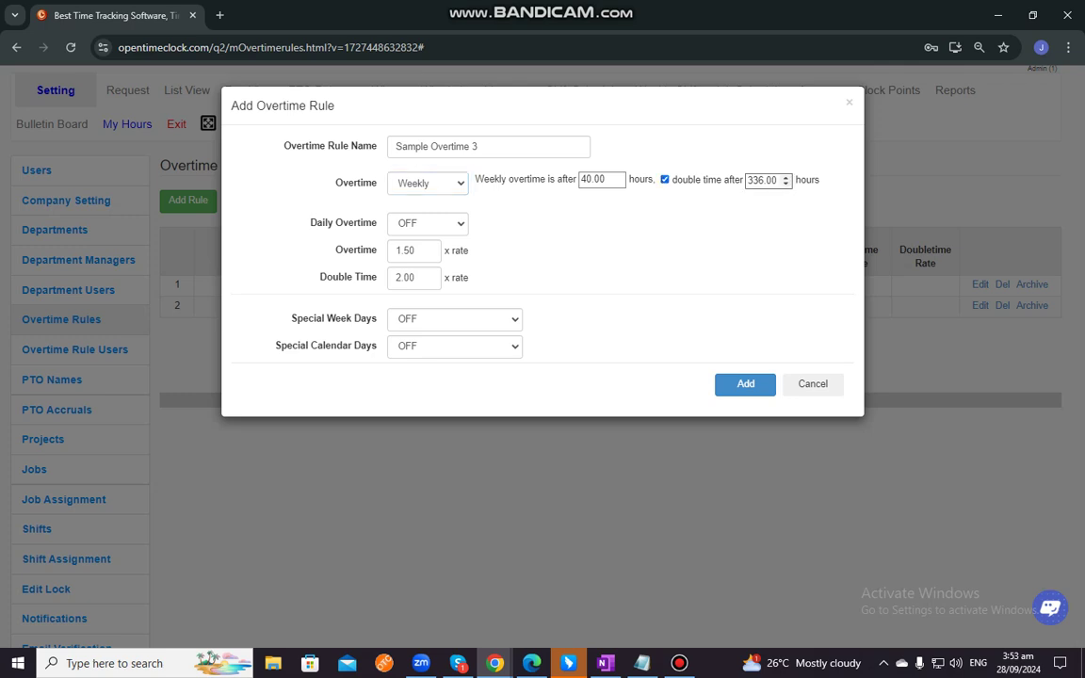
double_click(763, 180)
left_click(665, 180)
left_click(665, 180)
Step: Turn on daily overtime after 8 hours and daily double time after 12 hours
left_click(428, 224)
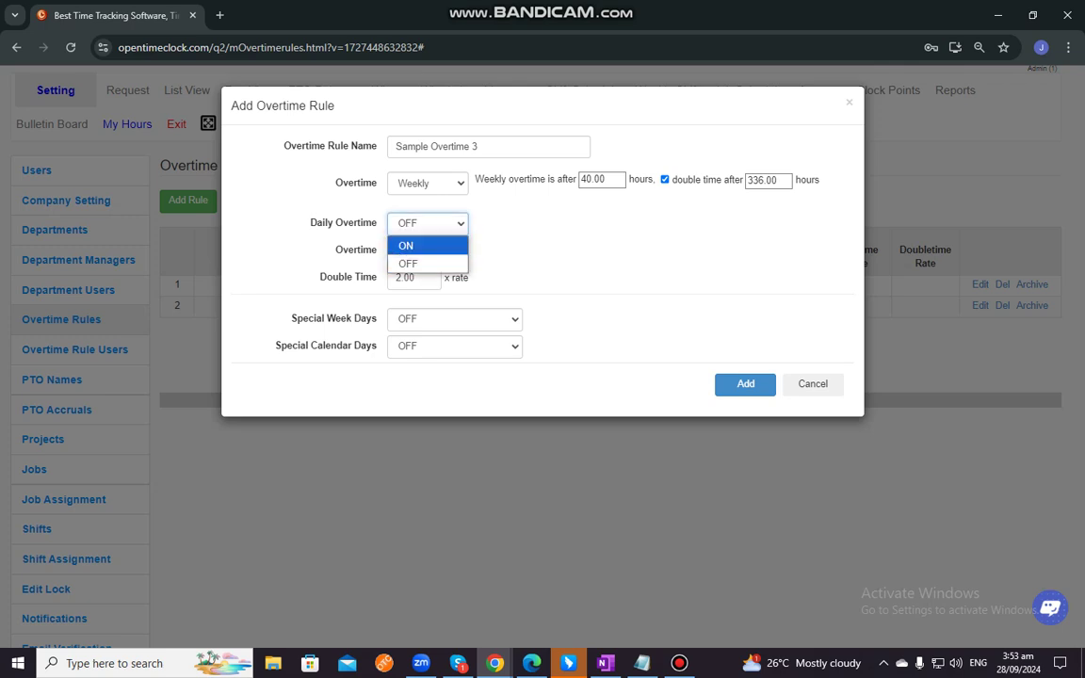
left_click(412, 244)
left_click(518, 221)
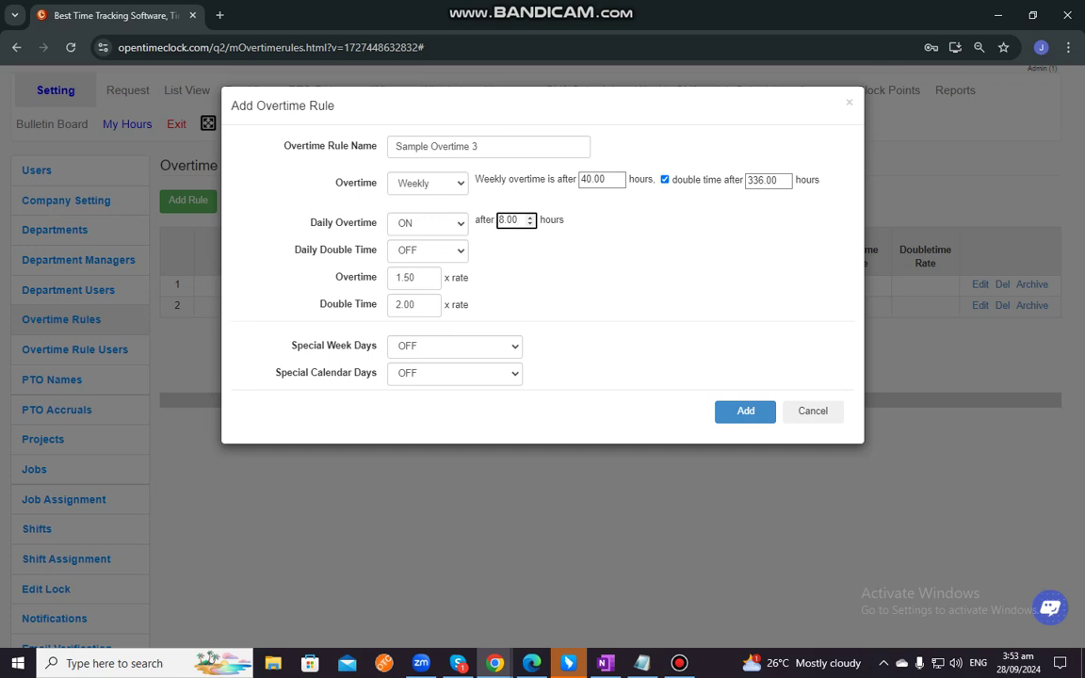
left_click(428, 250)
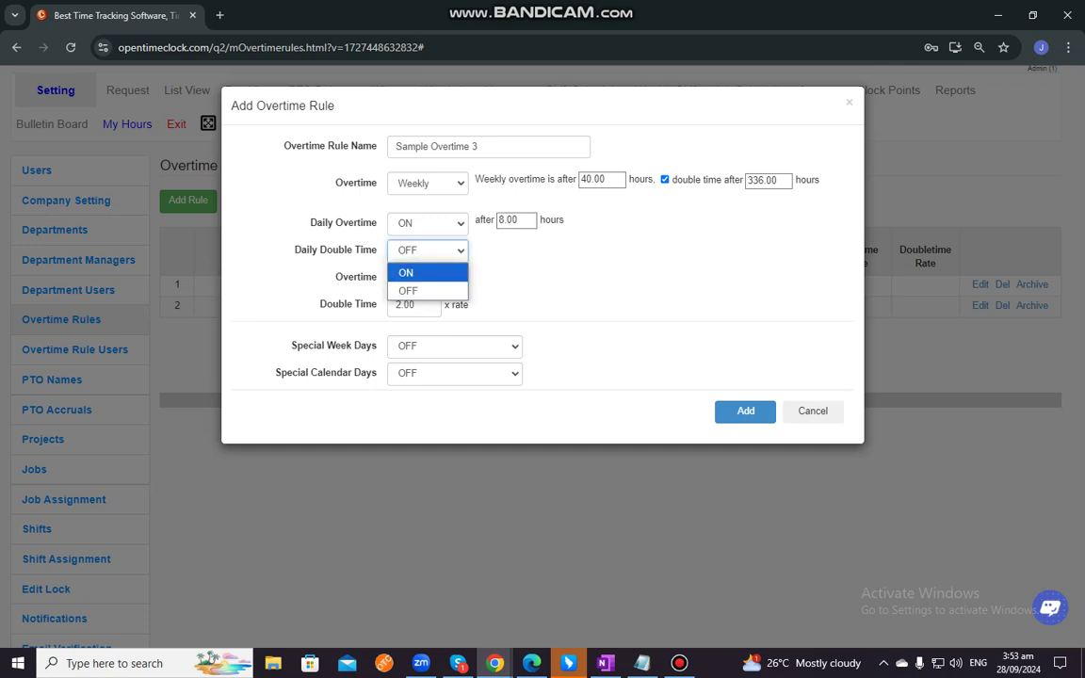
key("Return")
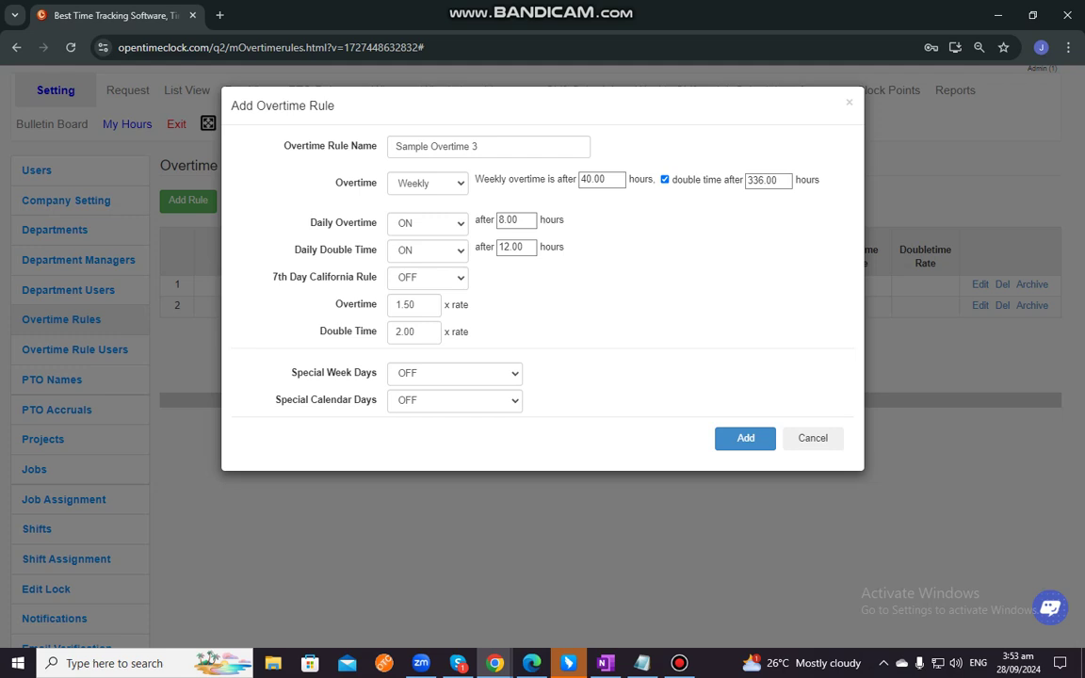
Step: Turn on the 7th Day California Rule with double time after 8 hours, and check the overtime and double time rate fields
left_click(427, 277)
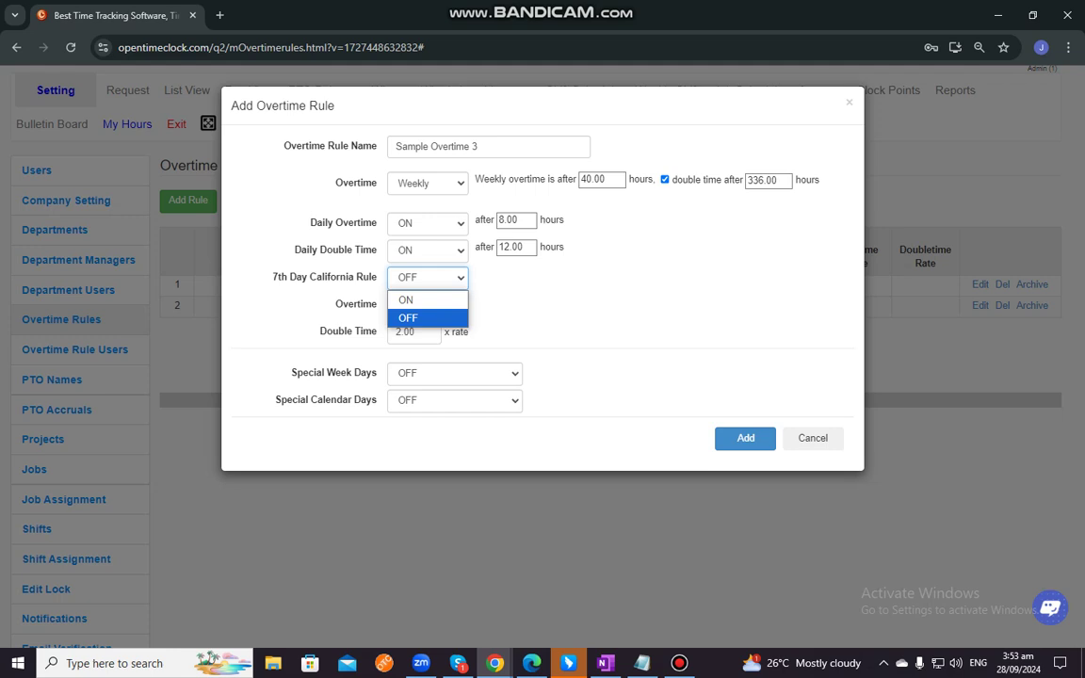
left_click(575, 304)
left_click(428, 278)
left_click(415, 297)
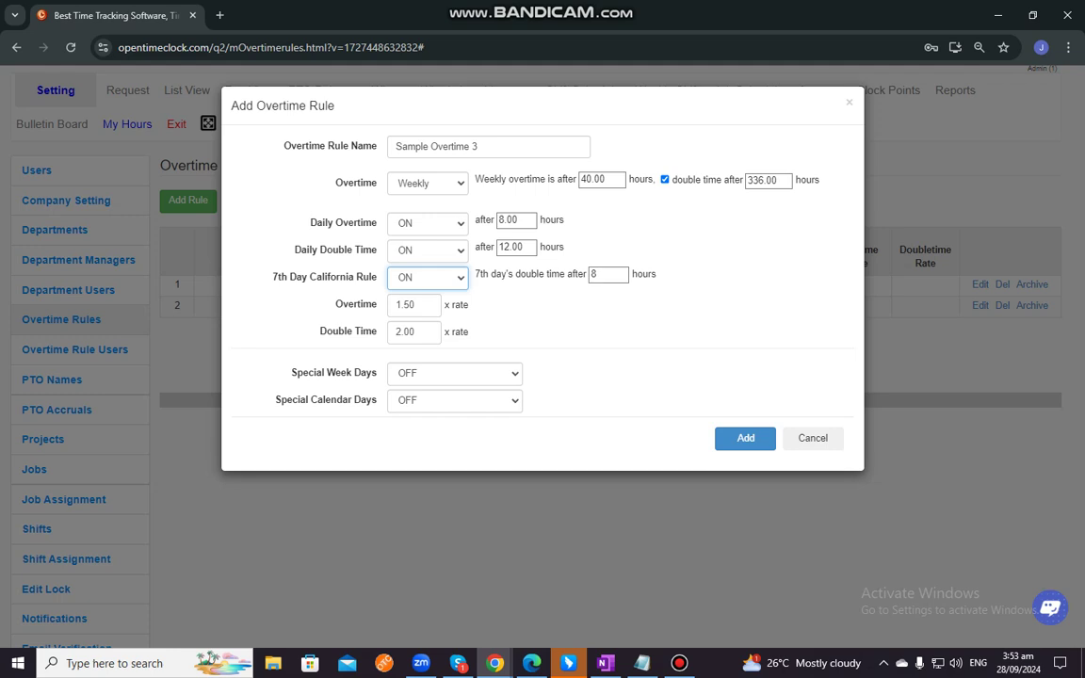
left_click(608, 275)
left_click(607, 315)
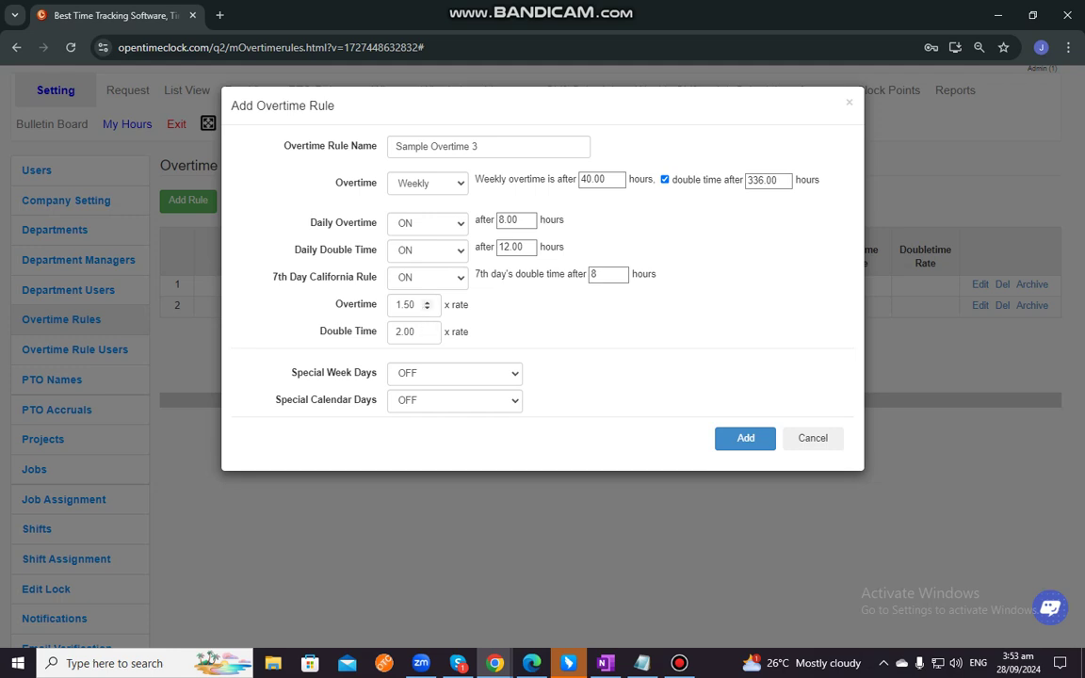
left_click(415, 306)
left_click(415, 332)
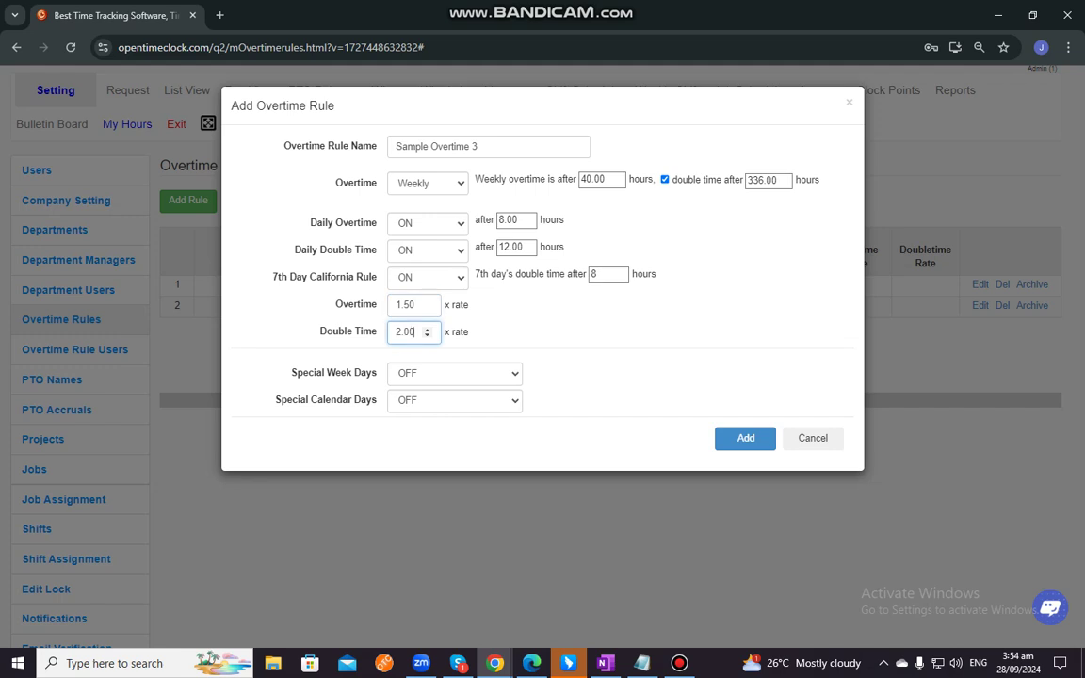
Step: Try the Whole Day Overtime and Whole Day Double Time options for special week days
left_click(455, 374)
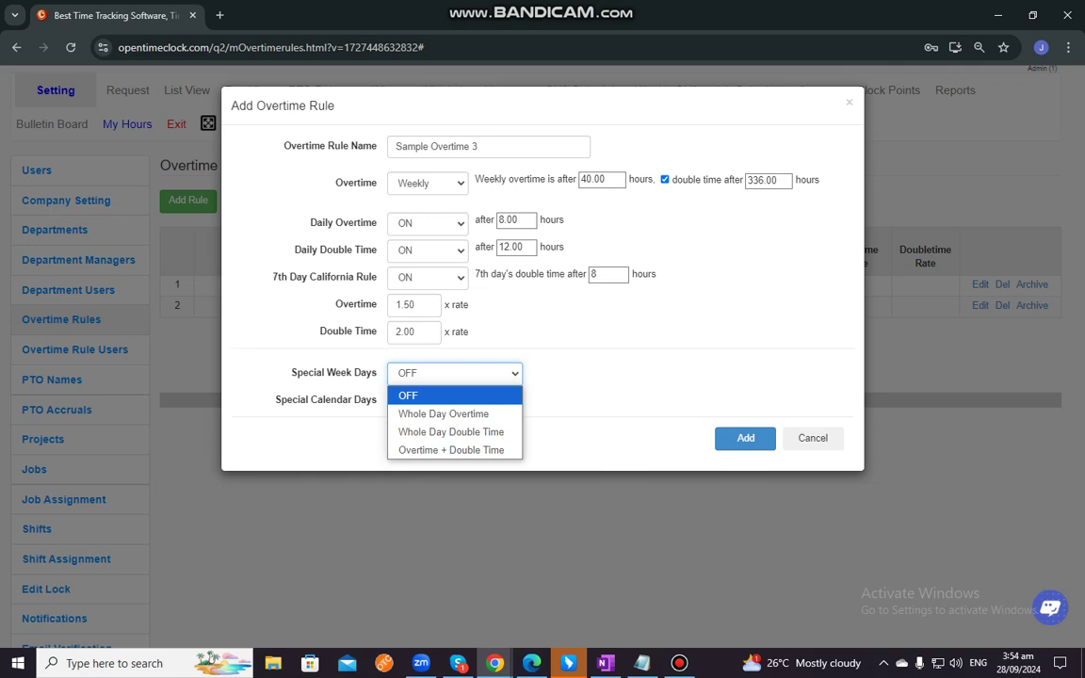
left_click(442, 414)
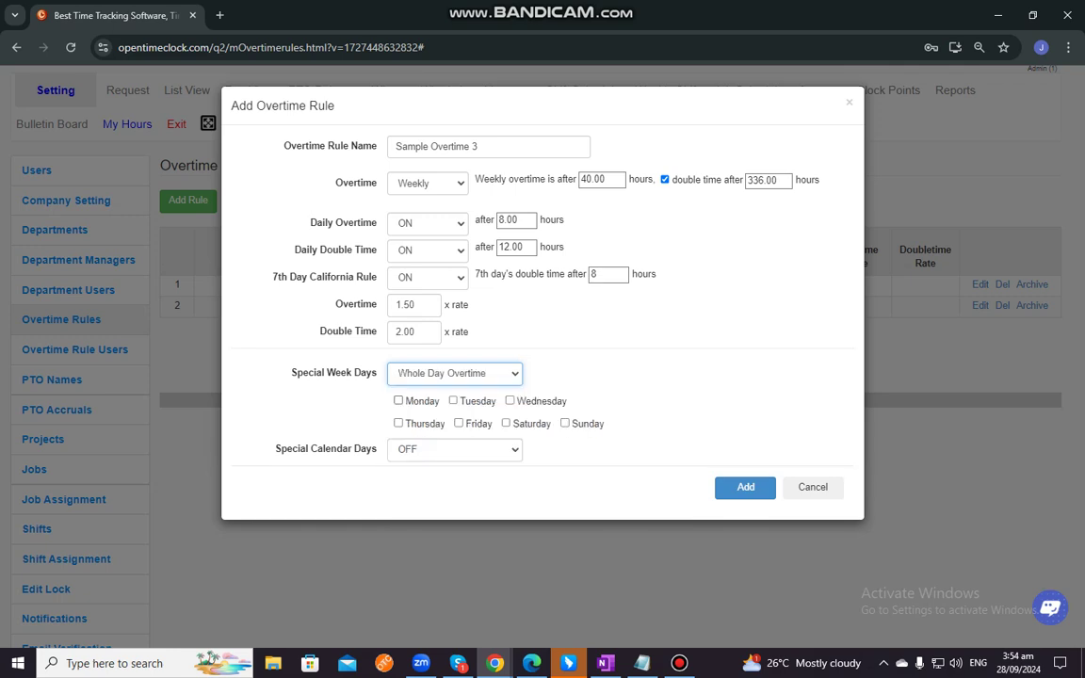
left_click(455, 374)
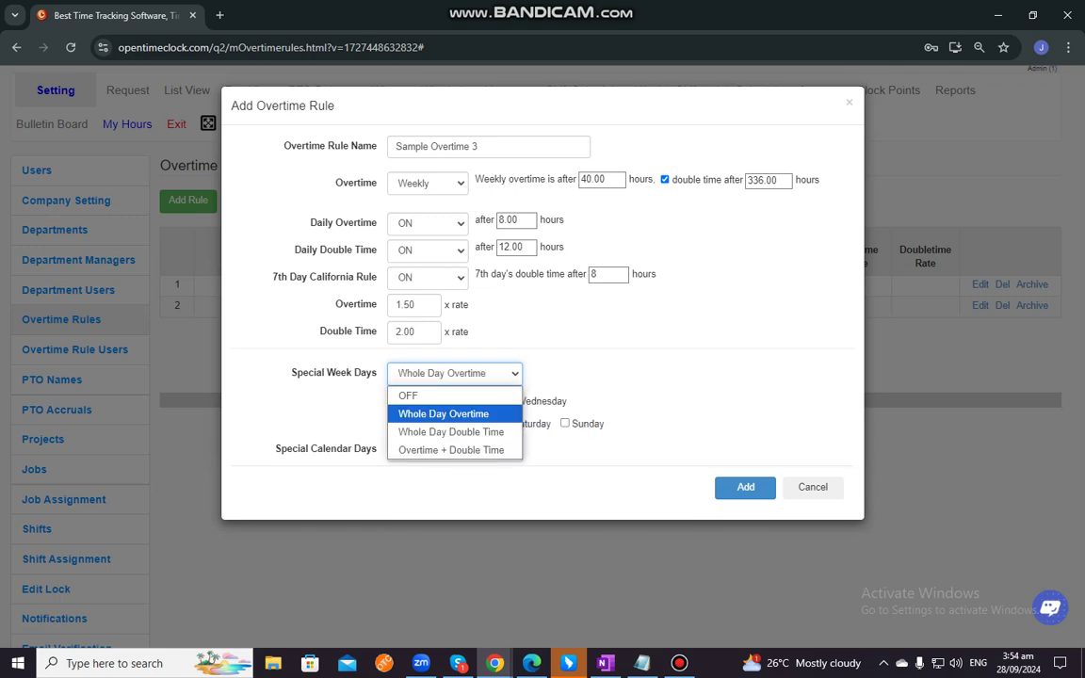
left_click(450, 432)
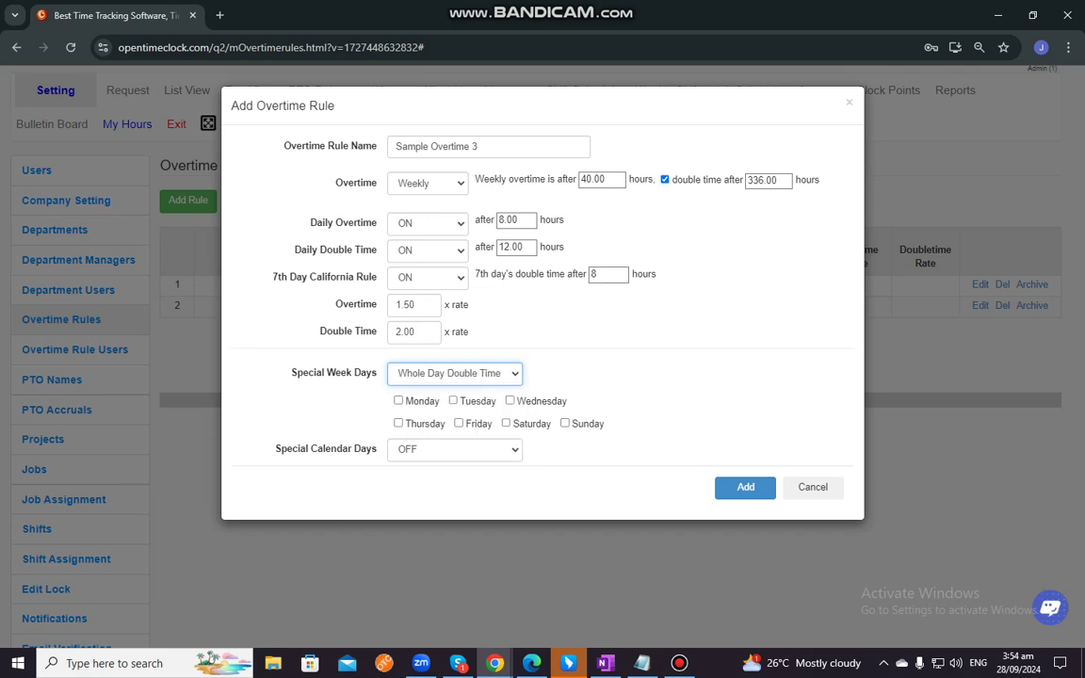
Step: Set special week days to Overtime + Double Time with double time after 24 hours
left_click(455, 374)
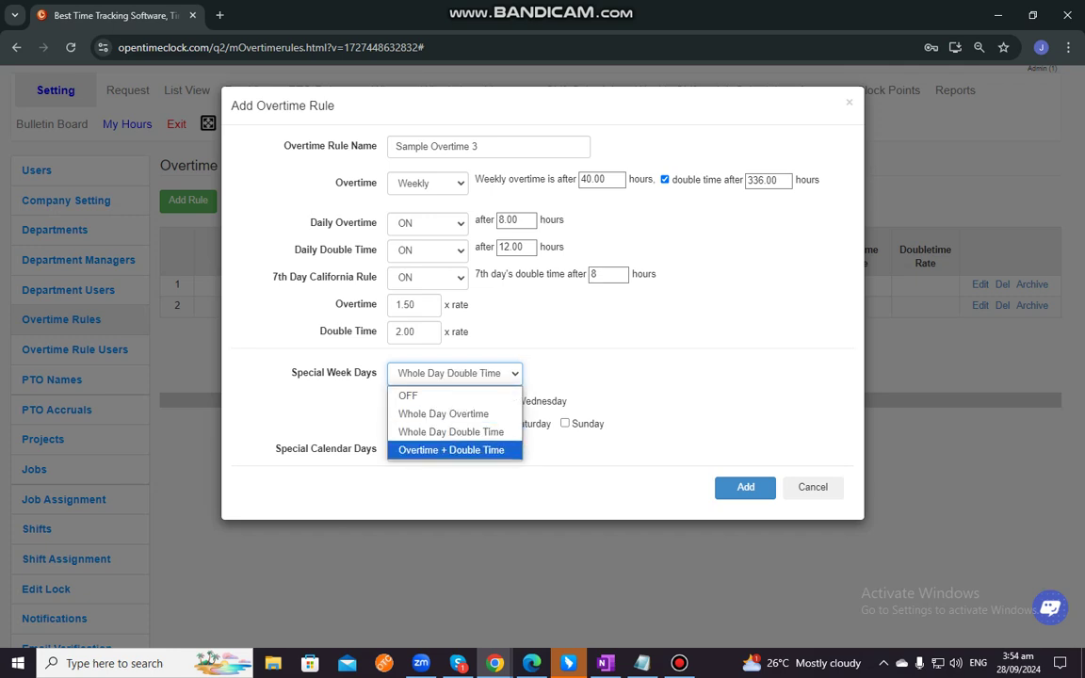
left_click(449, 450)
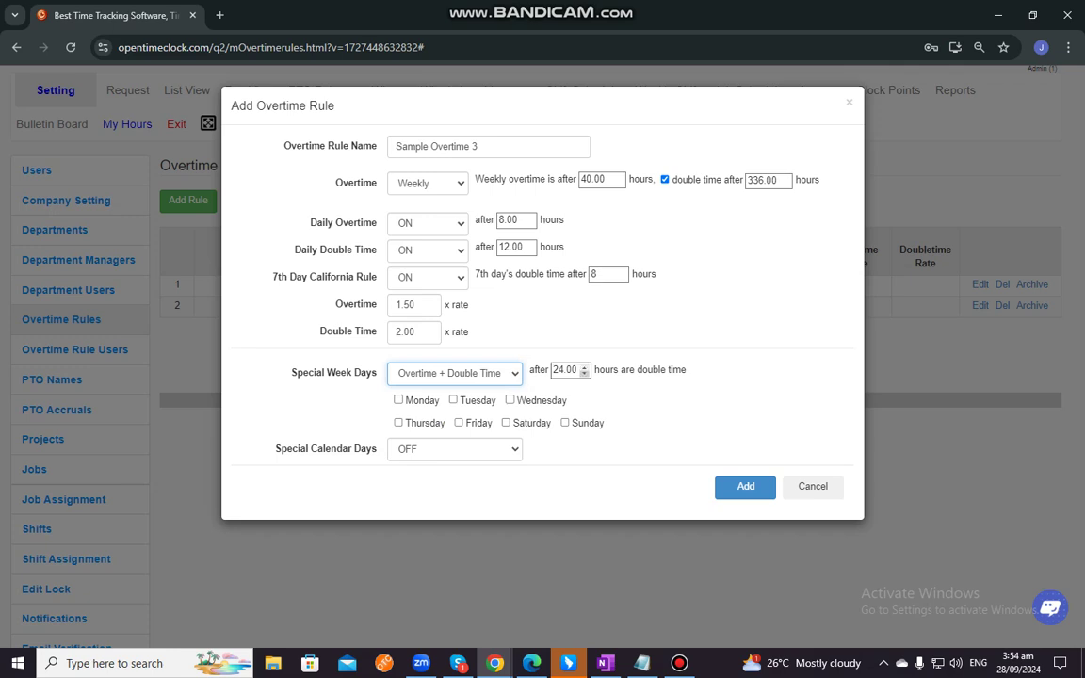
left_click(566, 370)
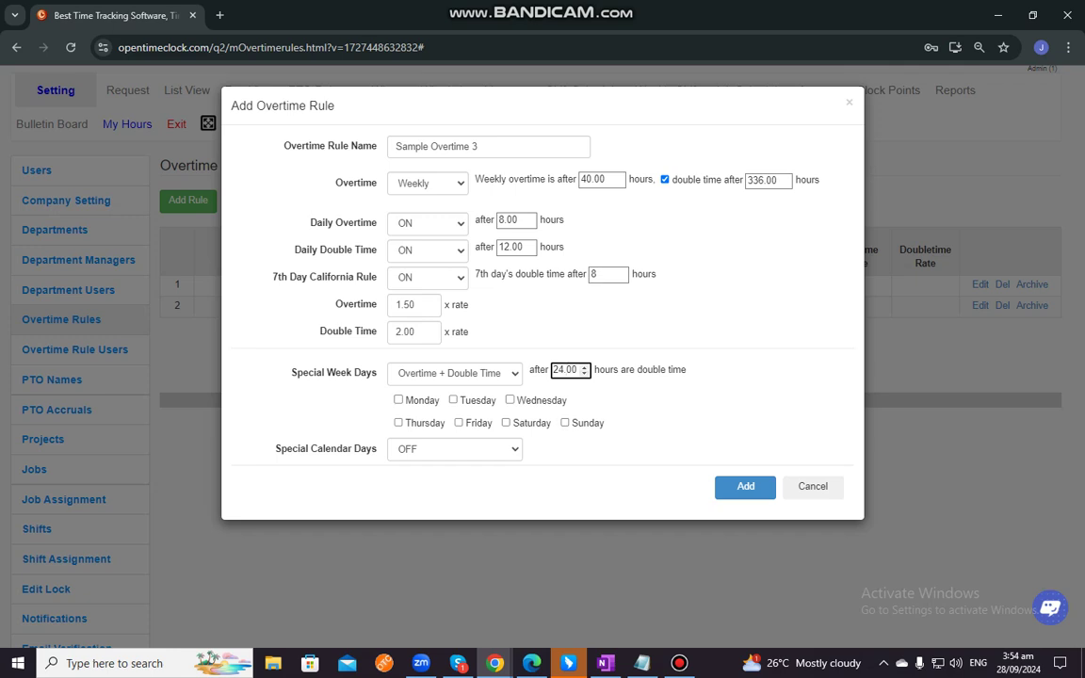
Step: Try special calendar days as overtime, adding September 10, 2024 and removing that date again
left_click(455, 450)
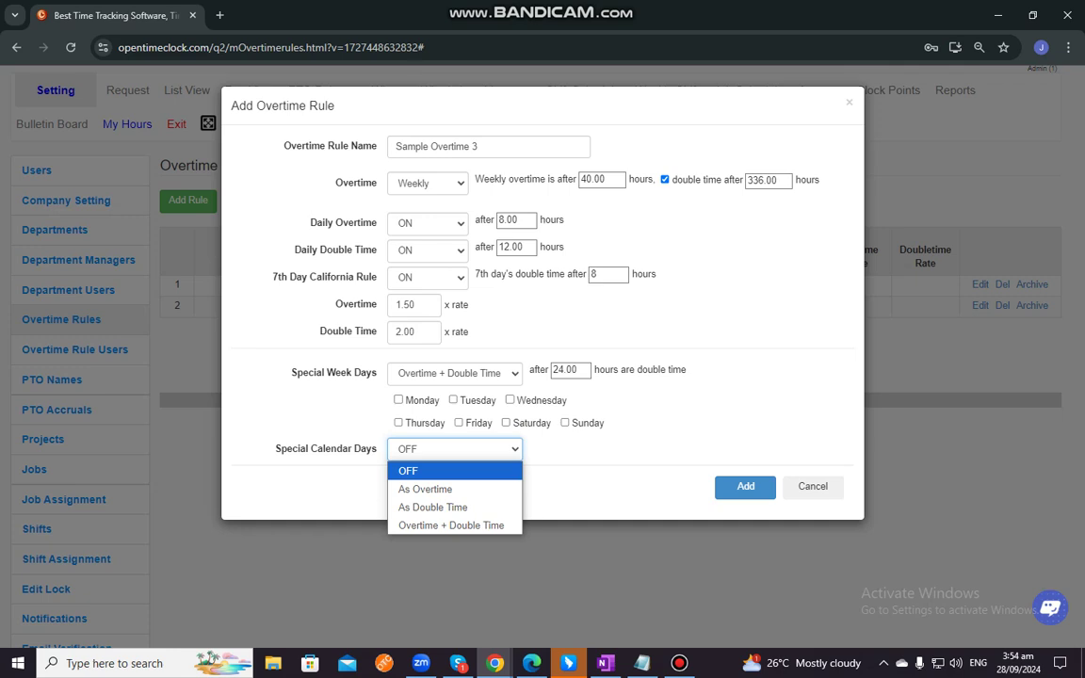
key("Down")
key("Up")
key("Down")
key("Return")
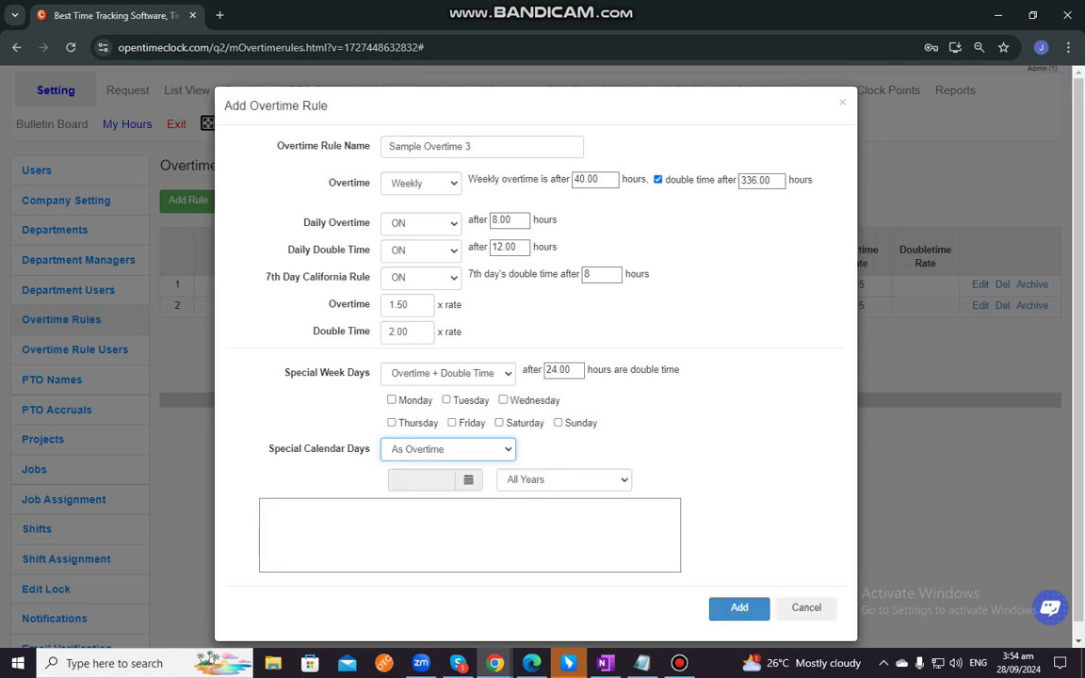
left_click(469, 480)
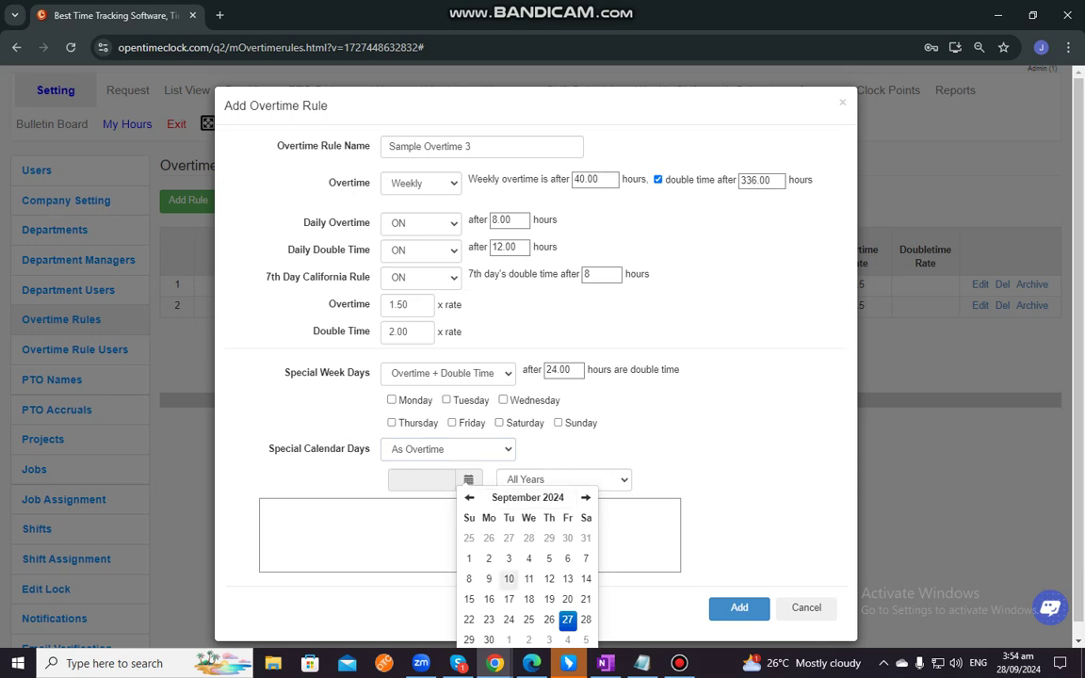
left_click(509, 579)
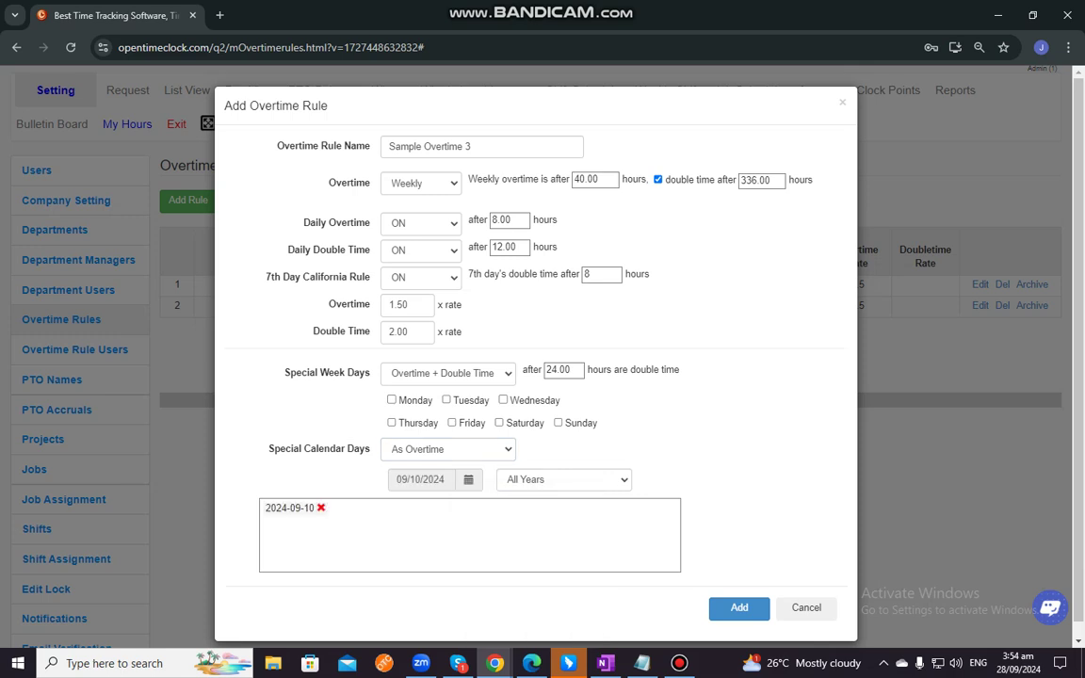
left_click(321, 508)
Step: Try special calendar days as double time, adding September 4, 2024 and removing that date again
left_click(447, 449)
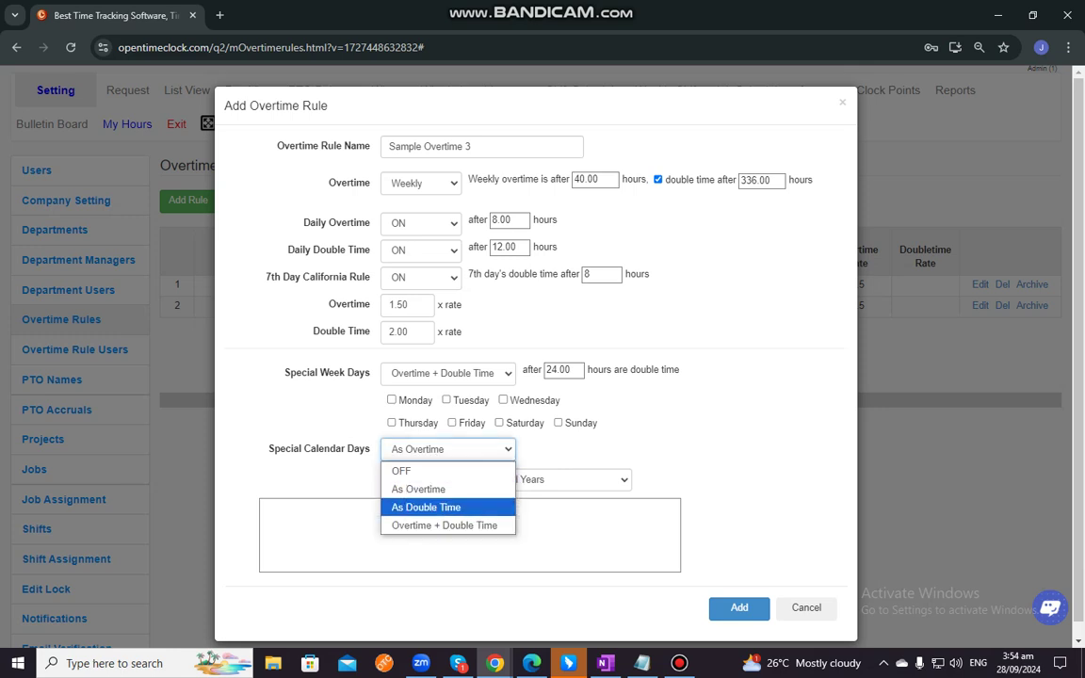
left_click(424, 505)
left_click(468, 480)
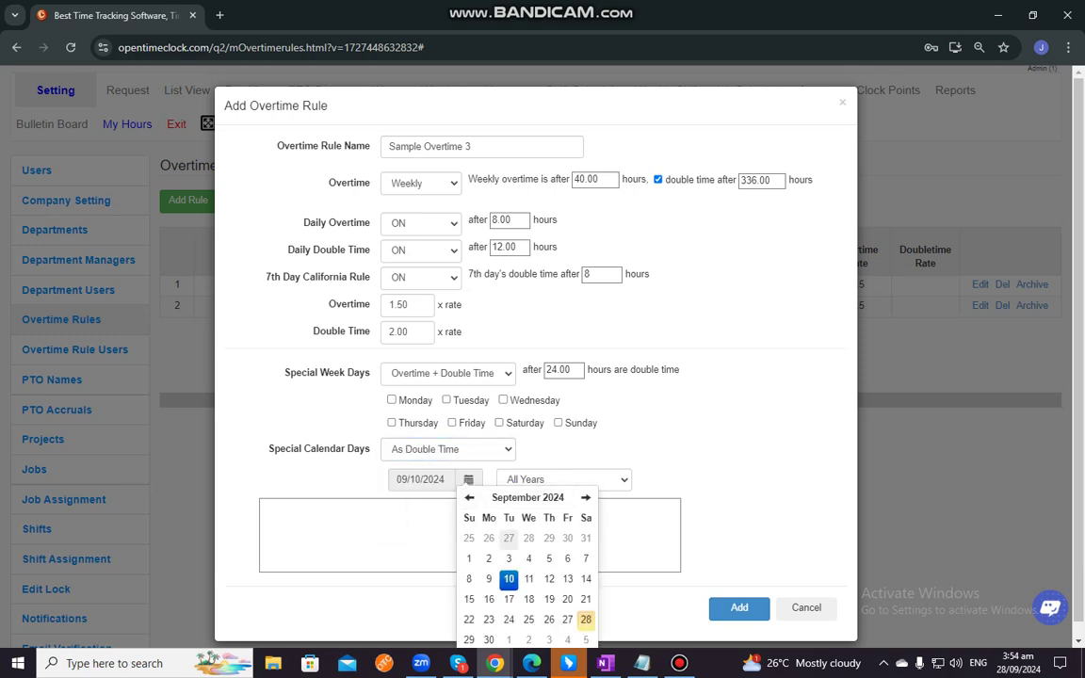
left_click(531, 557)
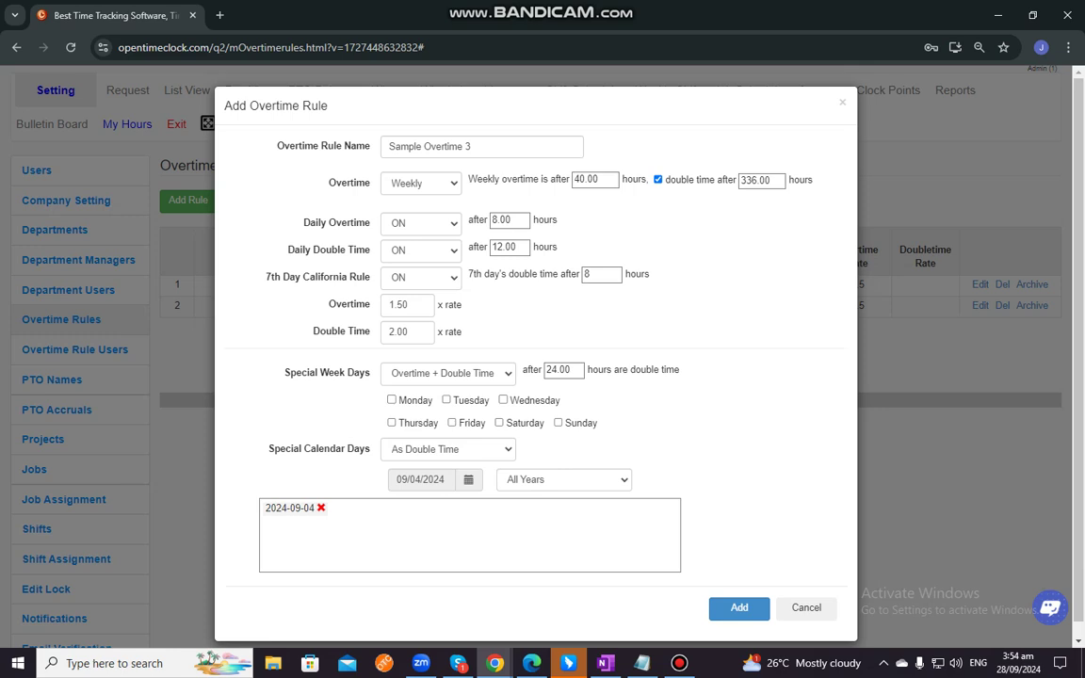
left_click(321, 508)
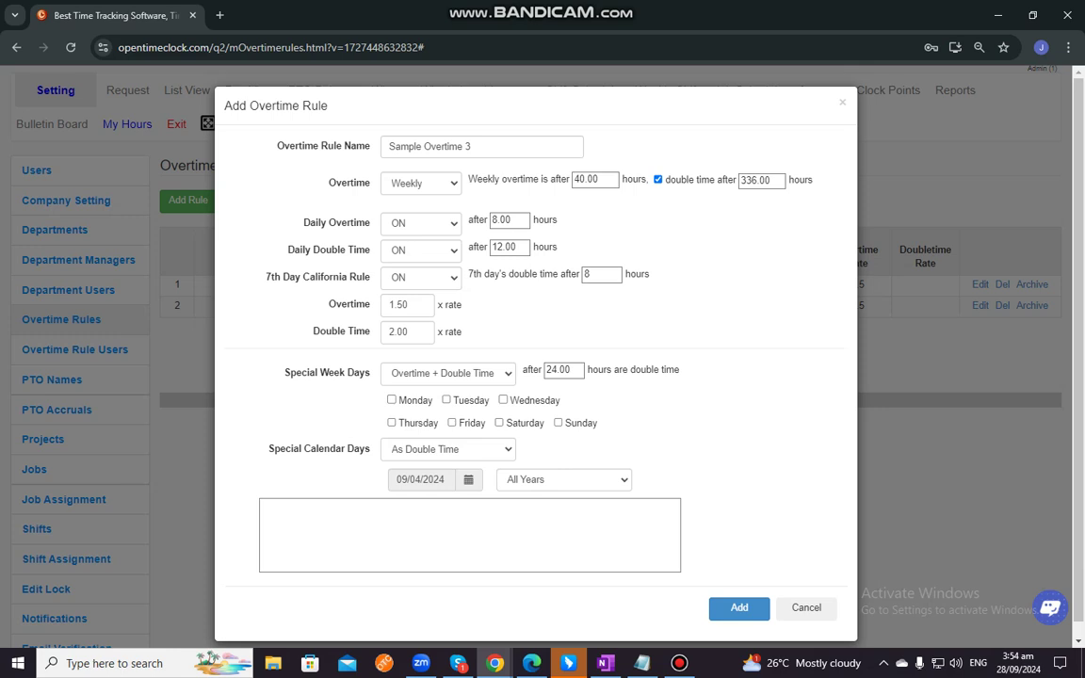
Step: Set special calendar days to Overtime + Double Time after 24 hours and add September 11, 2024 for all years
left_click(448, 450)
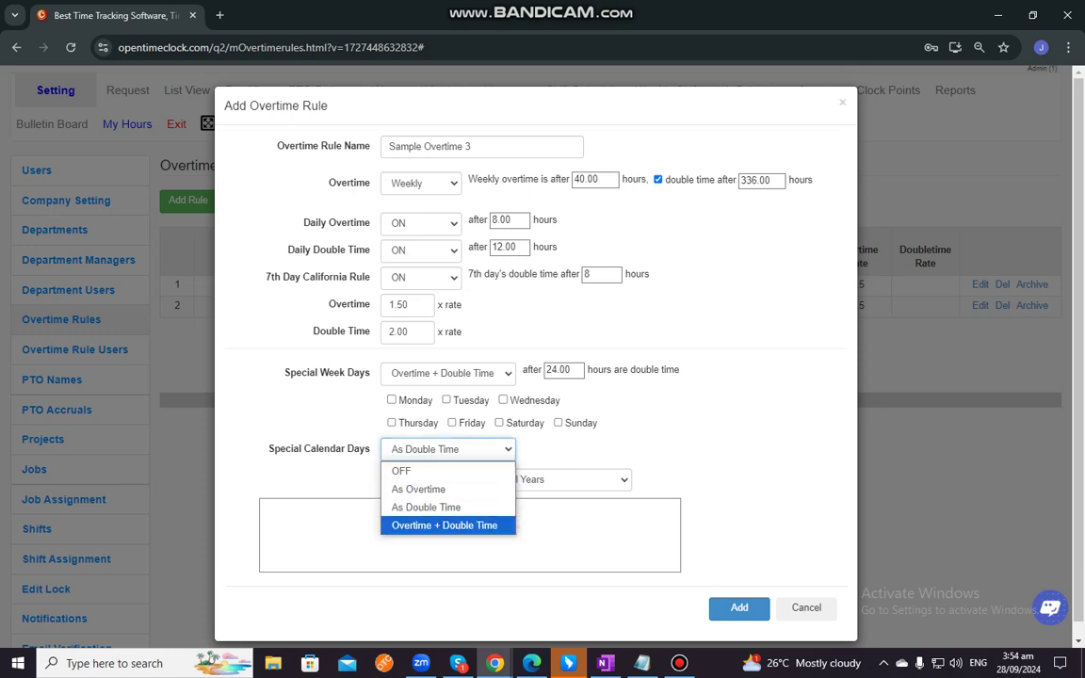
key("Return")
left_click(559, 446)
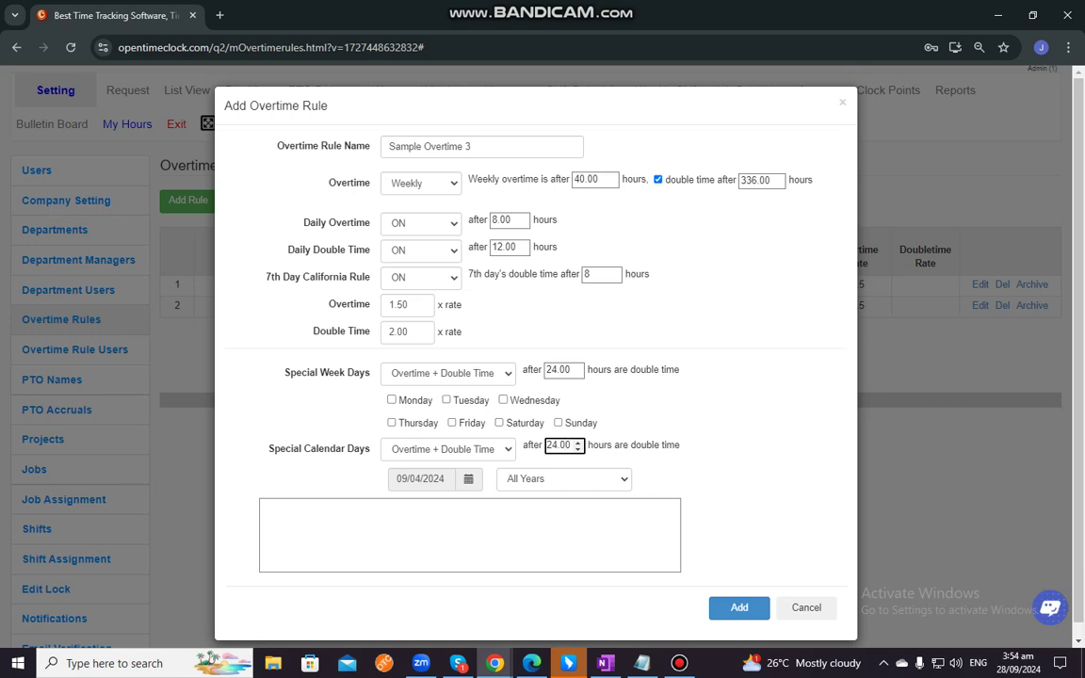
left_click(469, 479)
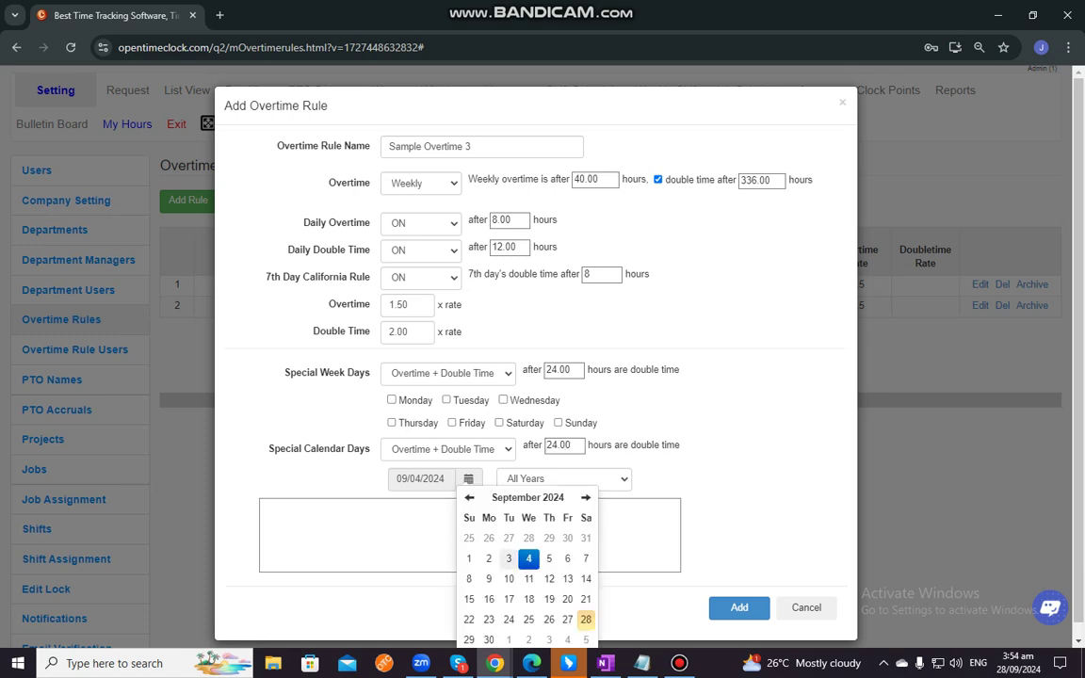
left_click(528, 578)
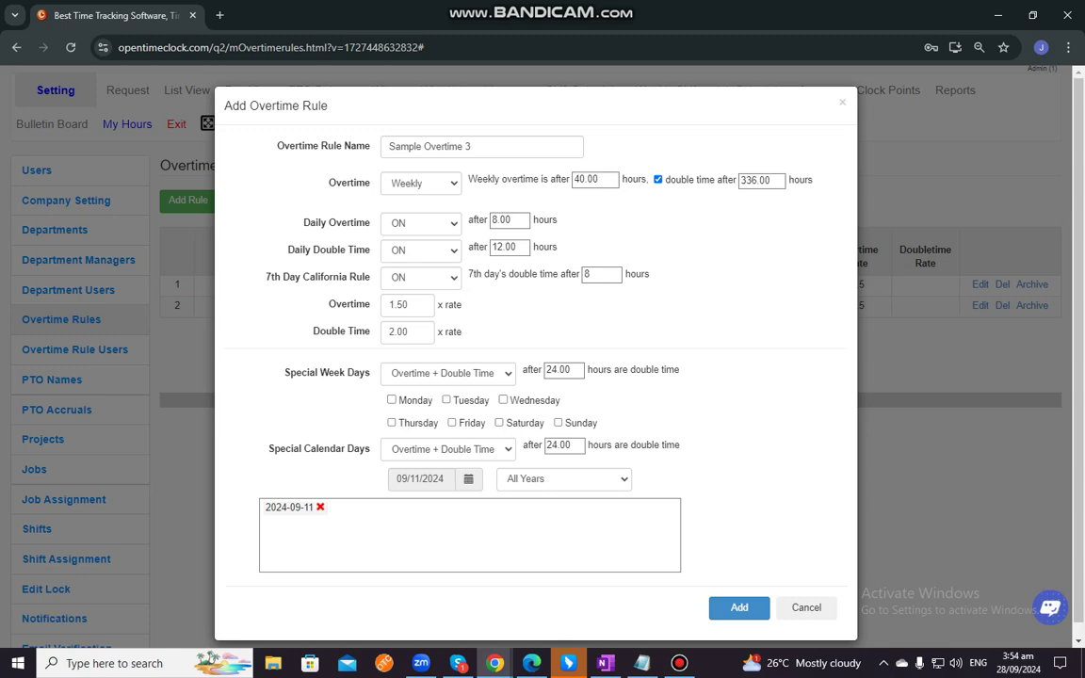
scroll(535, 358, "down", 1)
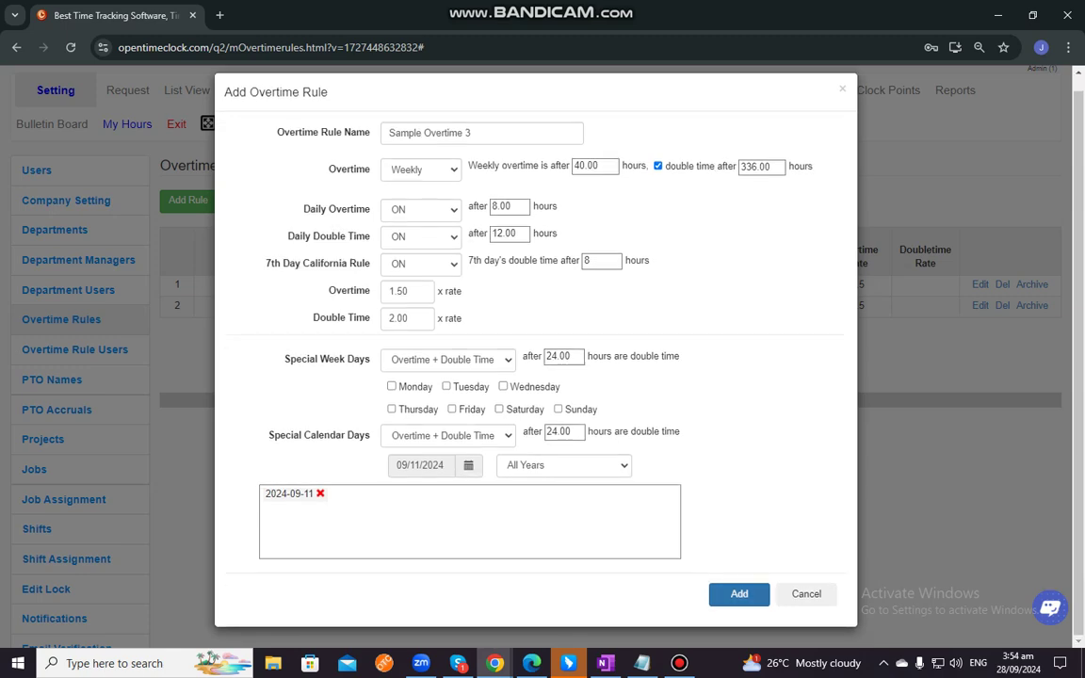
Step: Add the Sample Overtime 3 rule with the configured settings, reopen it for editing and close the edit form
left_click(739, 594)
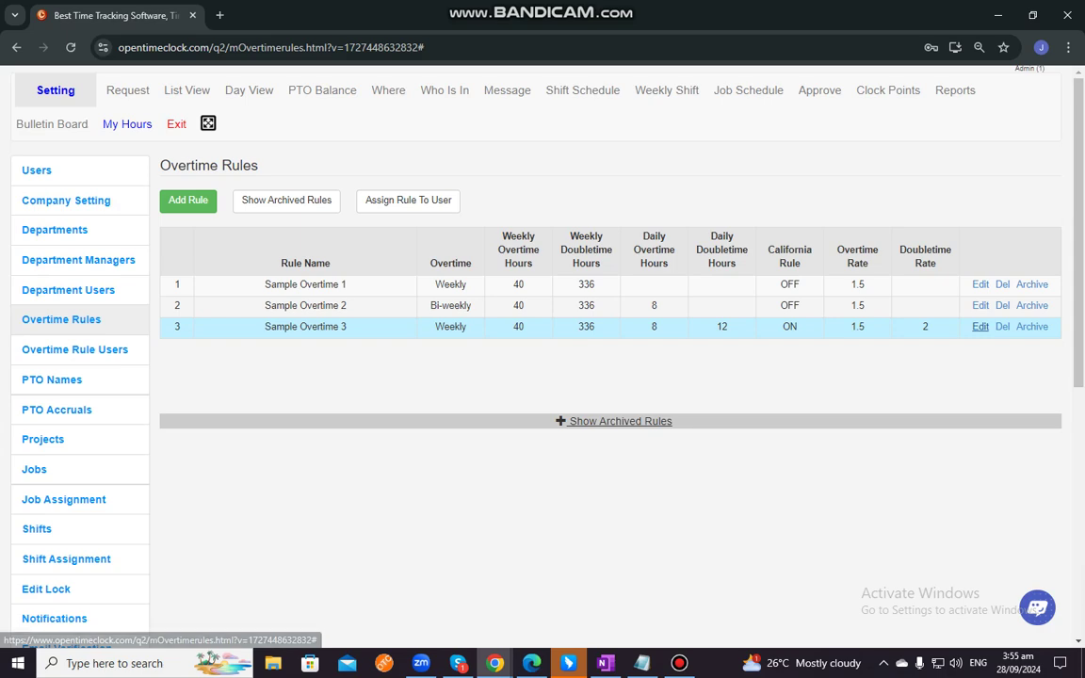
left_click(980, 327)
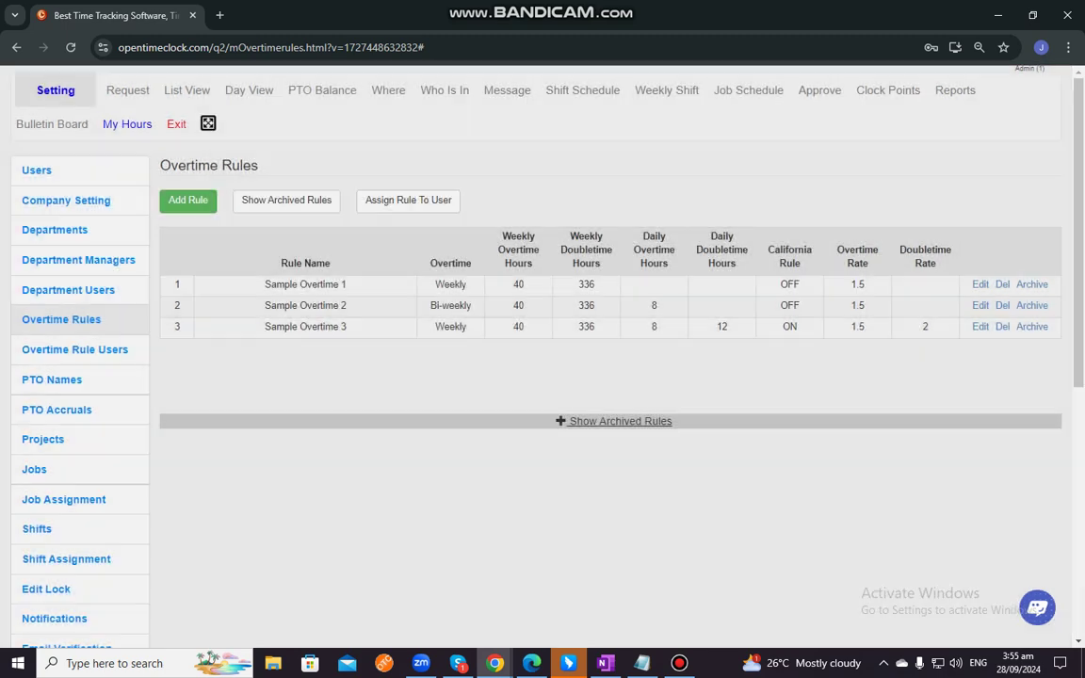
left_click(739, 607)
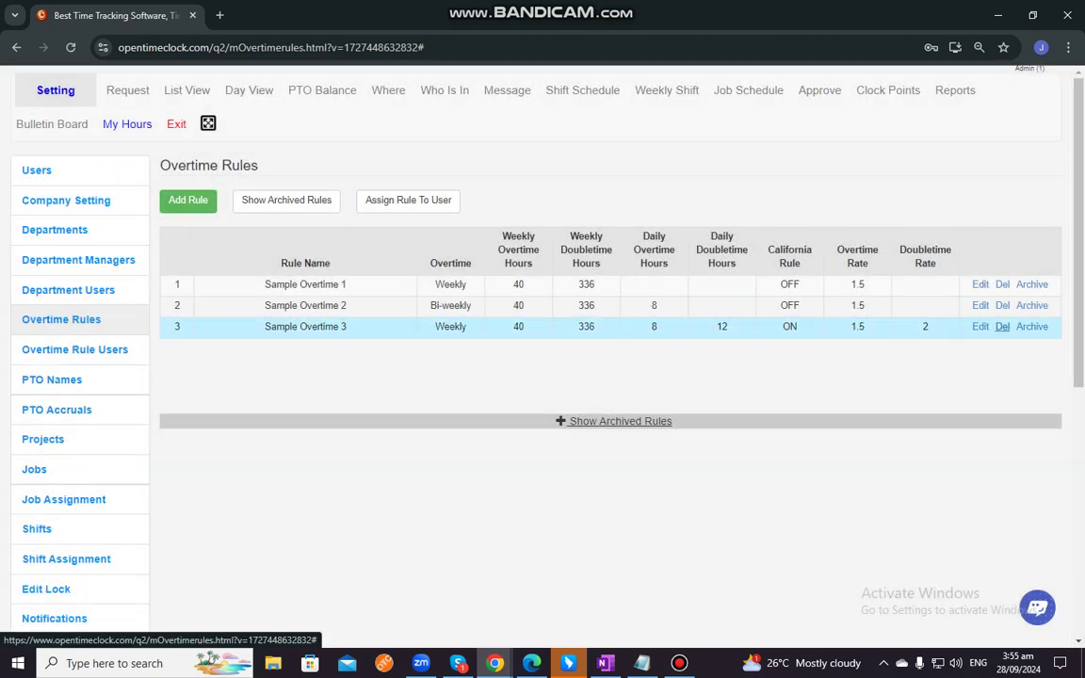
Step: Delete the Sample Overtime 3 rule from the overtime rules list
left_click(1002, 327)
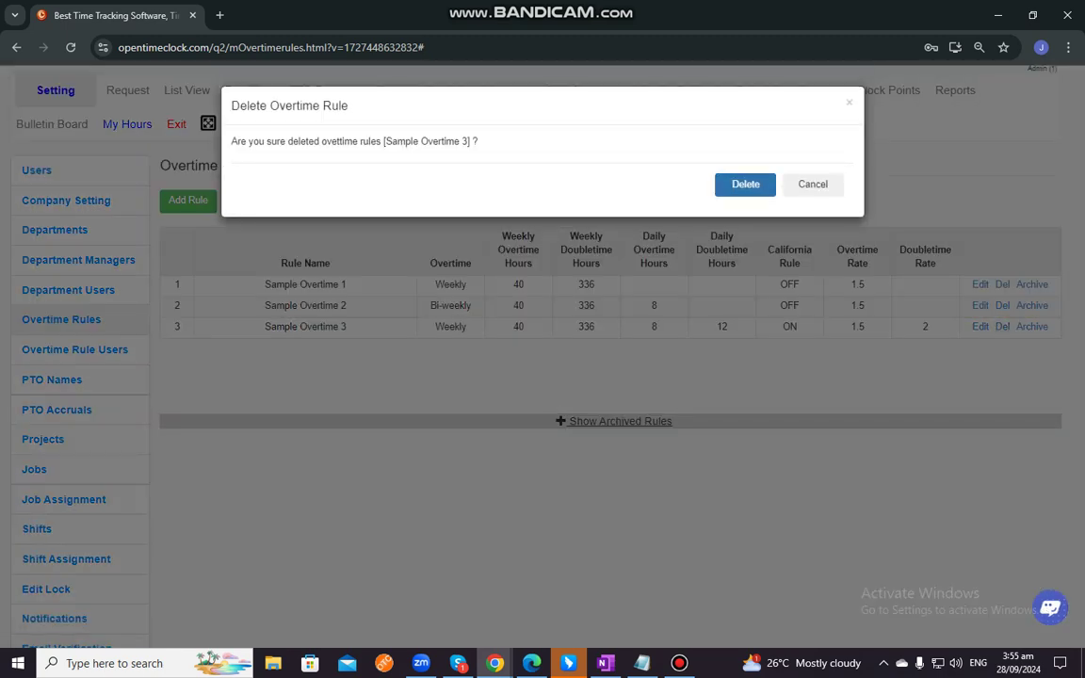
left_click(745, 184)
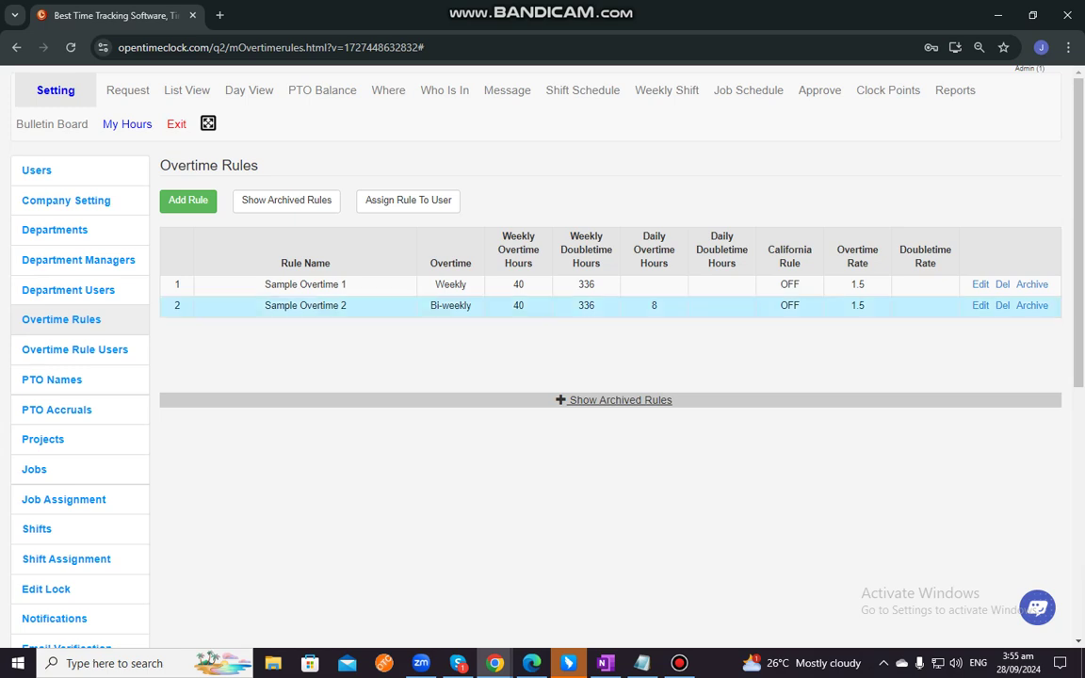
Step: Archive the Sample Overtime 2 rule, display the archived rules and unarchive it again
left_click(1032, 305)
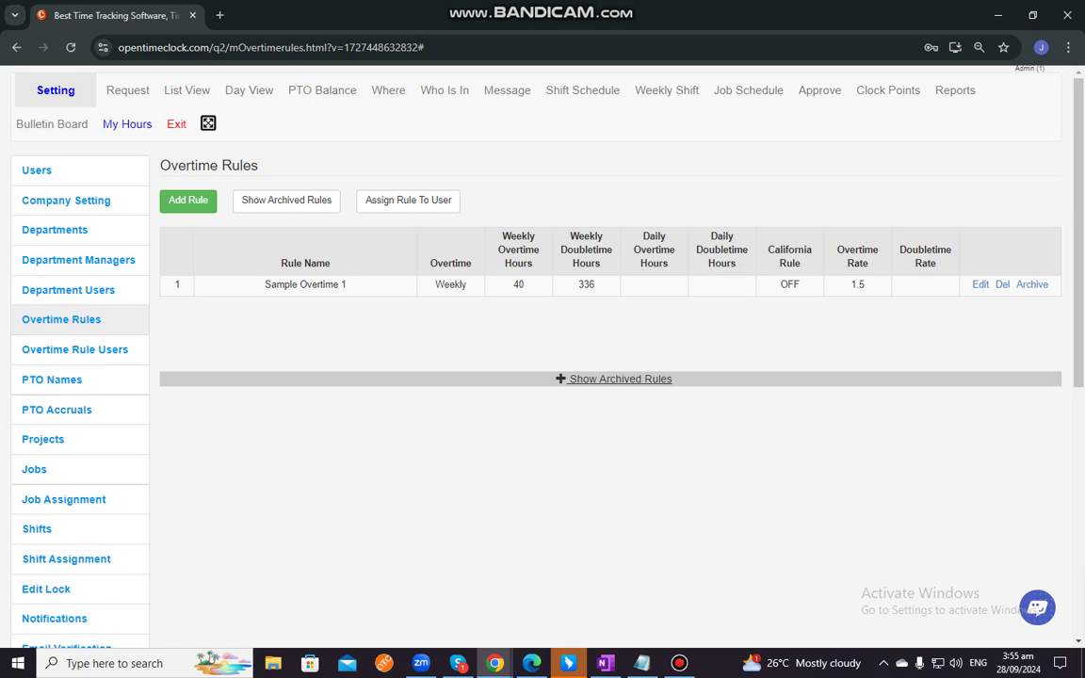
left_click(614, 379)
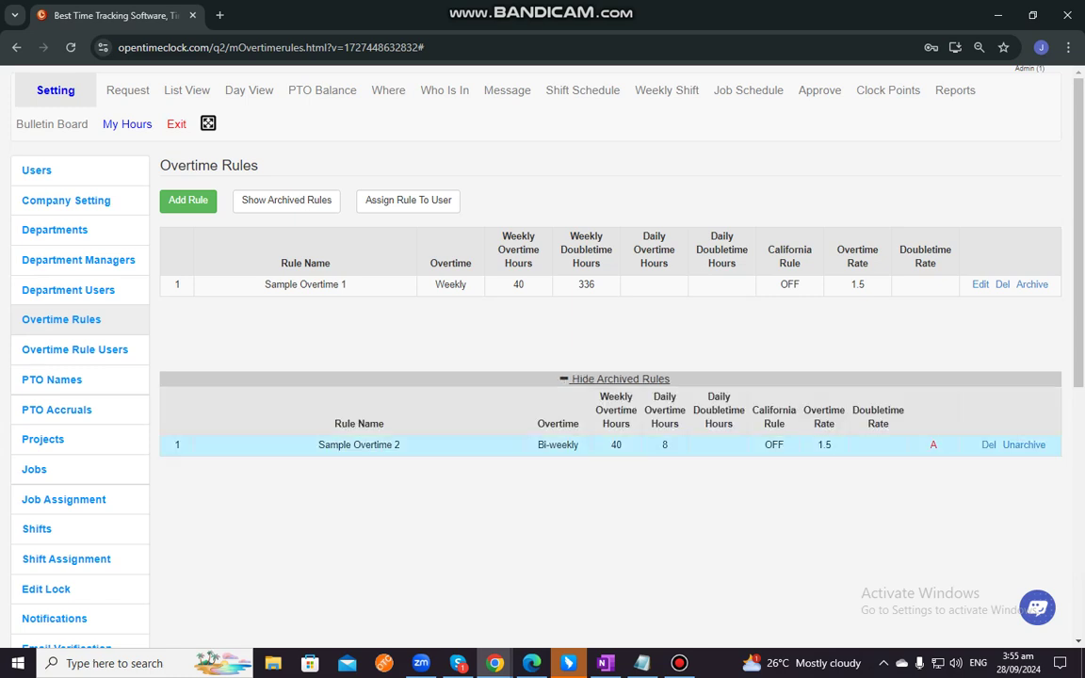
left_click(615, 378)
left_click(614, 378)
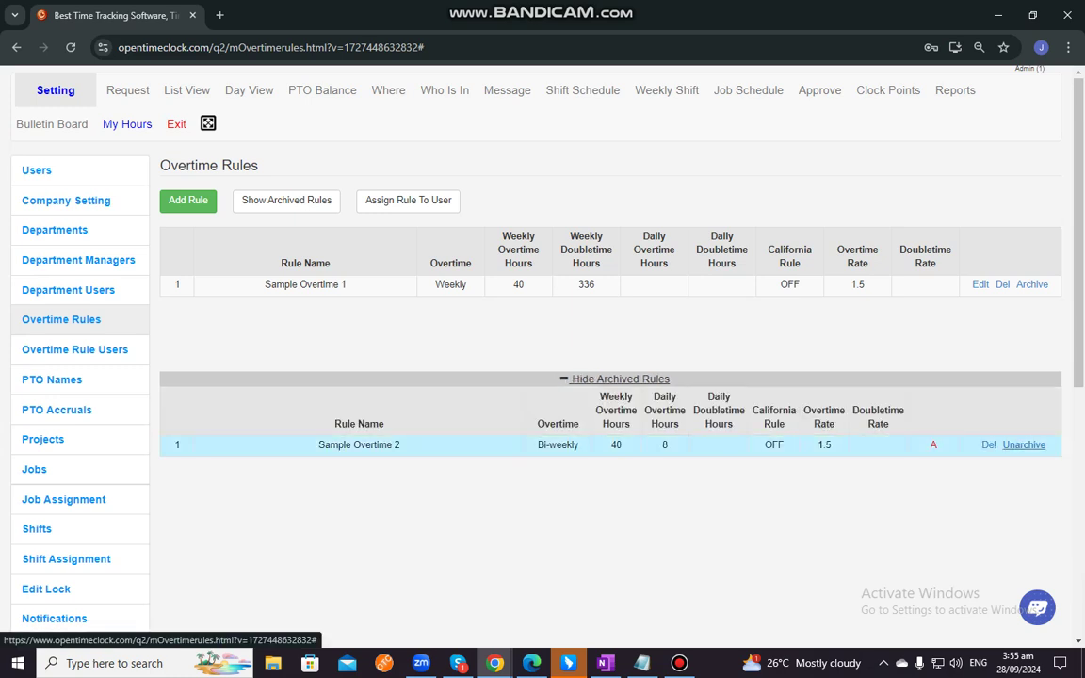
left_click(1024, 444)
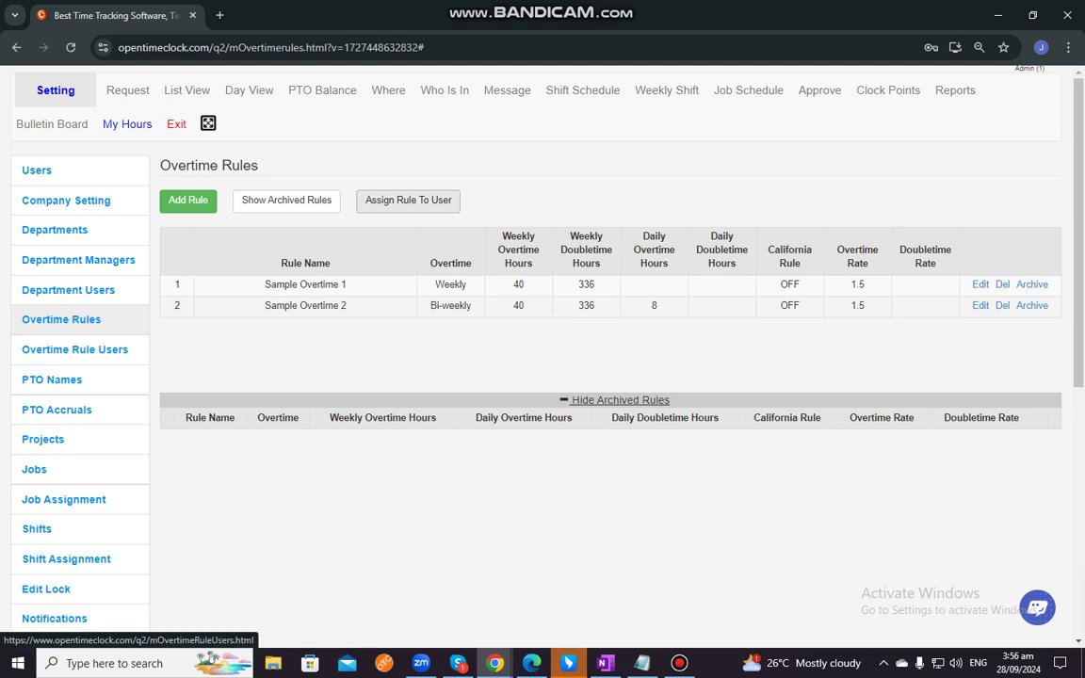
Step: In the overtime rule users, assign the first two listed users to Sample Overtime 1
left_click(74, 349)
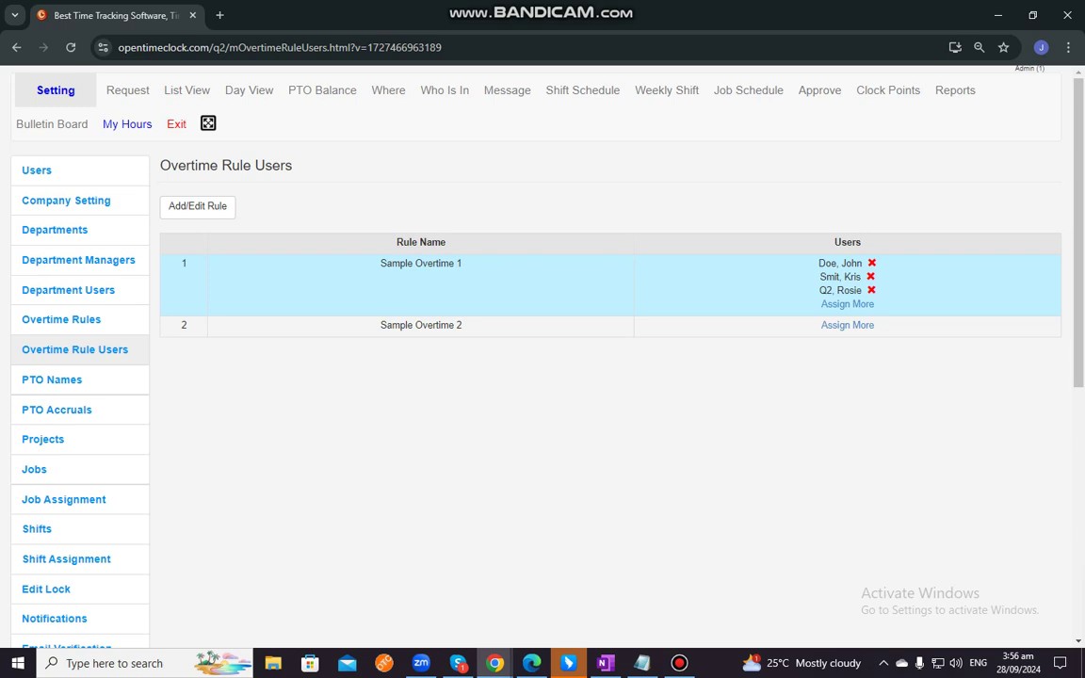
left_click(847, 304)
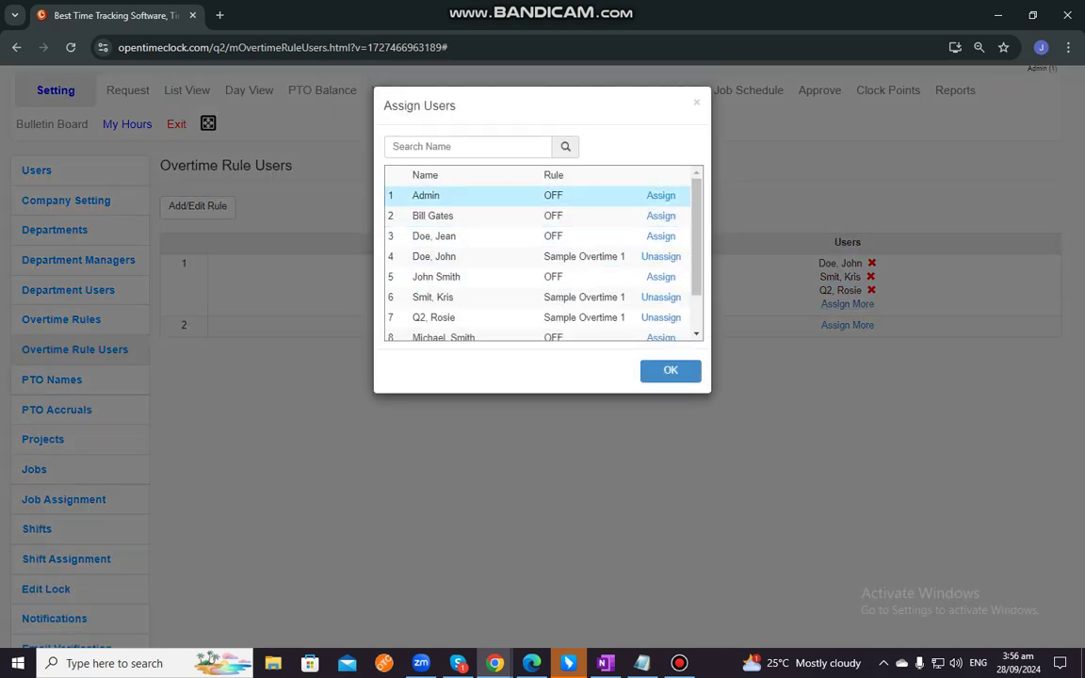
left_click(661, 195)
left_click(661, 216)
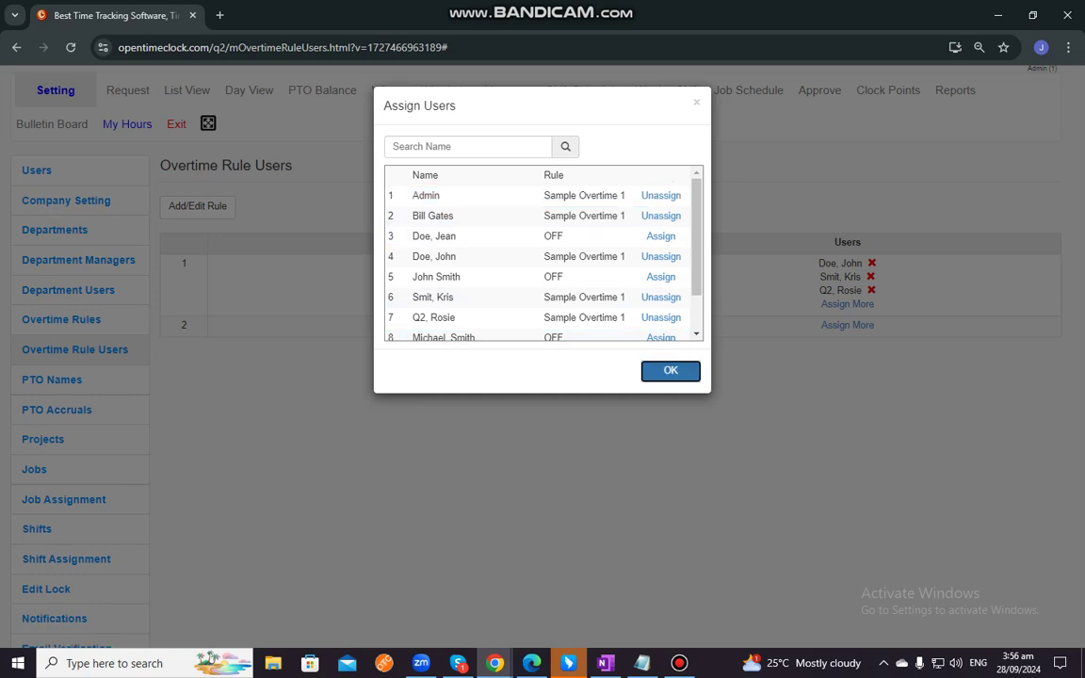
left_click(669, 370)
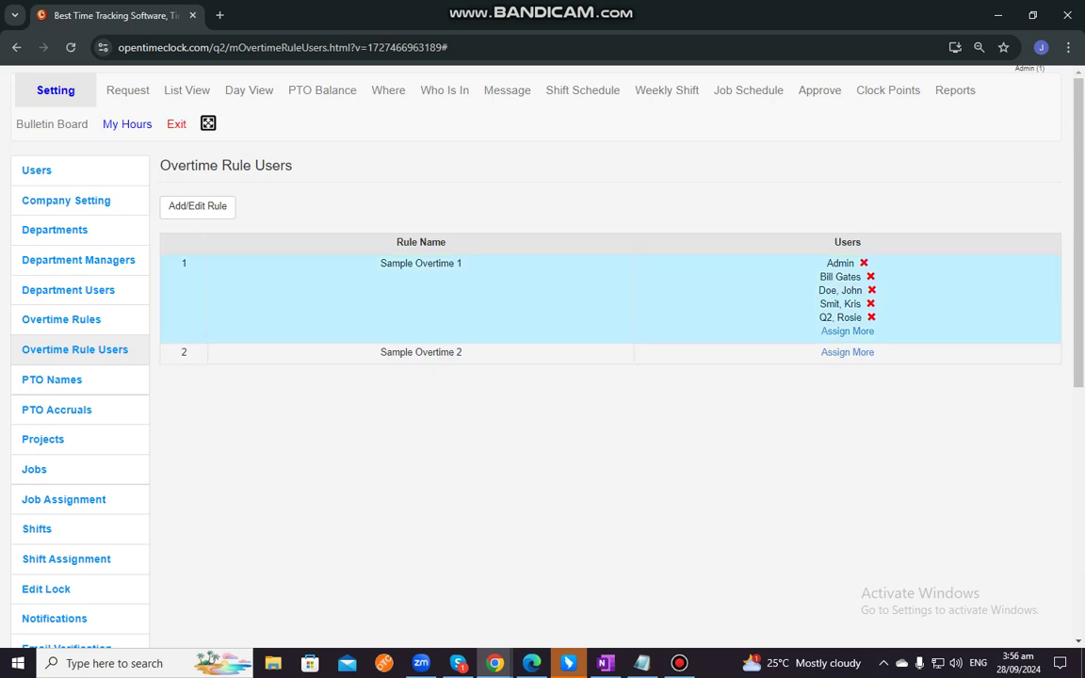
Step: Unassign the last listed user from the Sample Overtime 1 rule
left_click(871, 318)
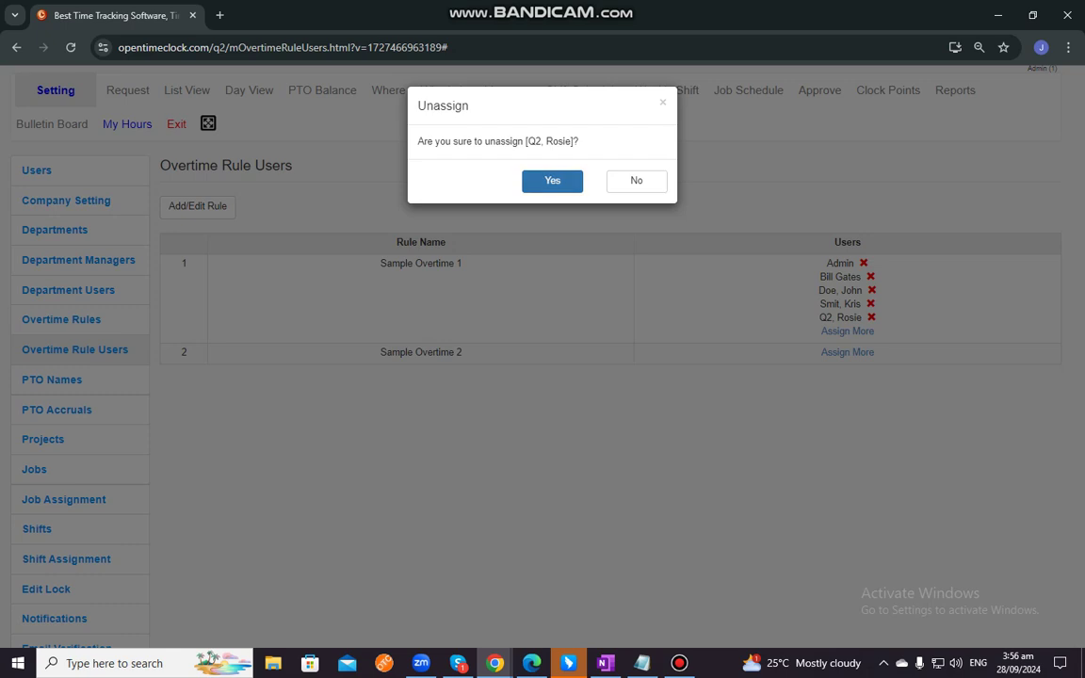
left_click(552, 180)
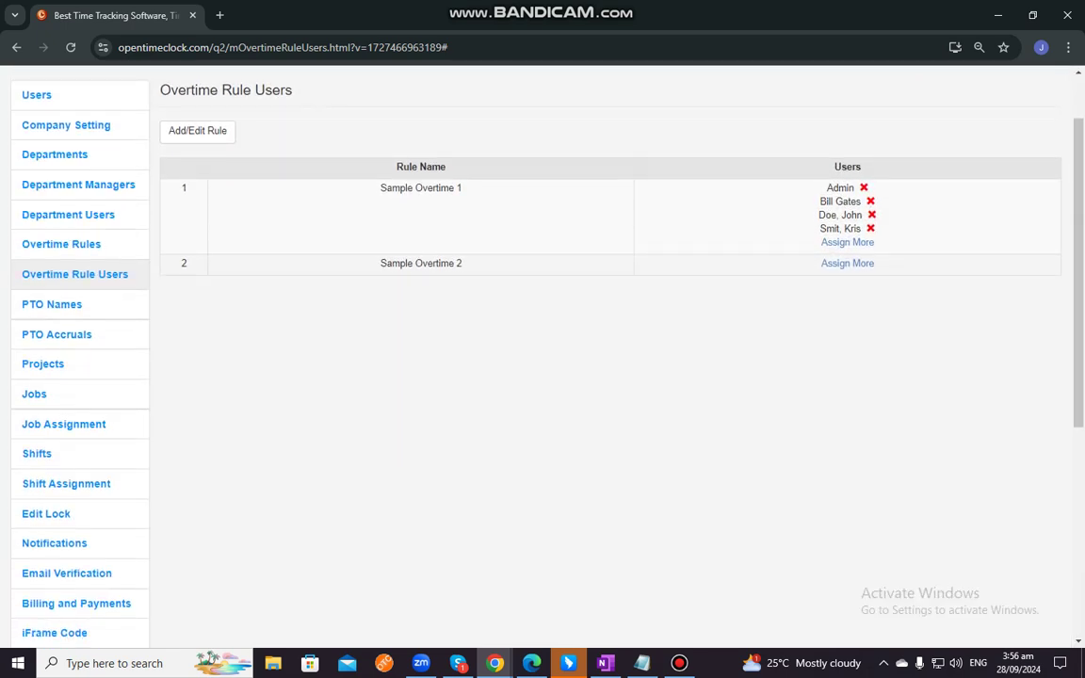